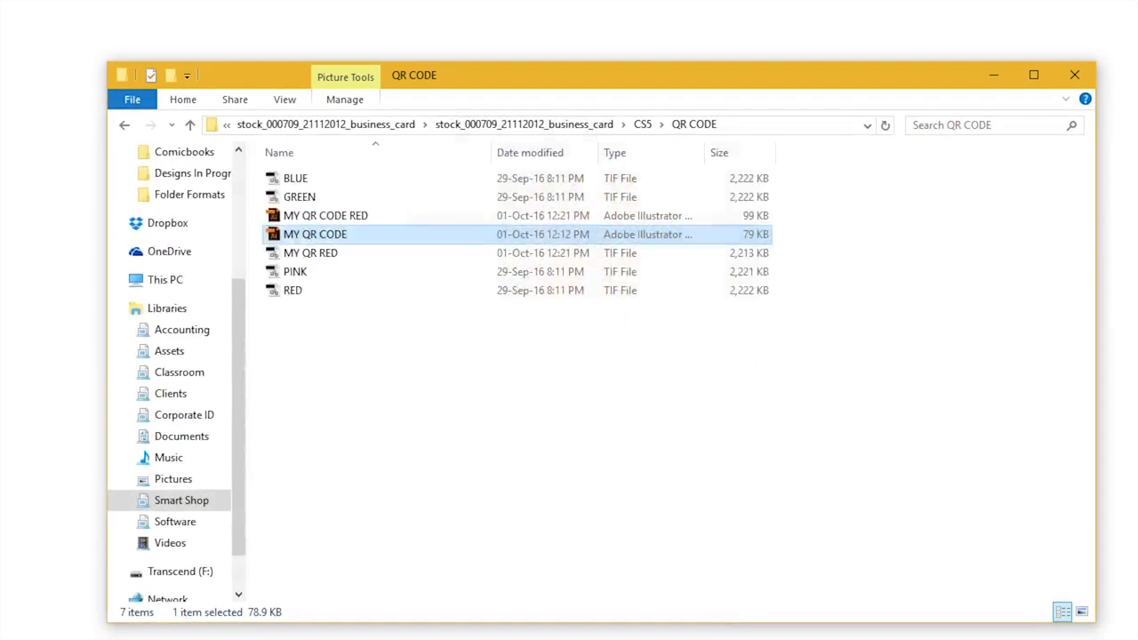
- Open the document smart shop business card BLUE from the CS5 INDD folder in InDesign
left_click(646, 127)
double_click(367, 234)
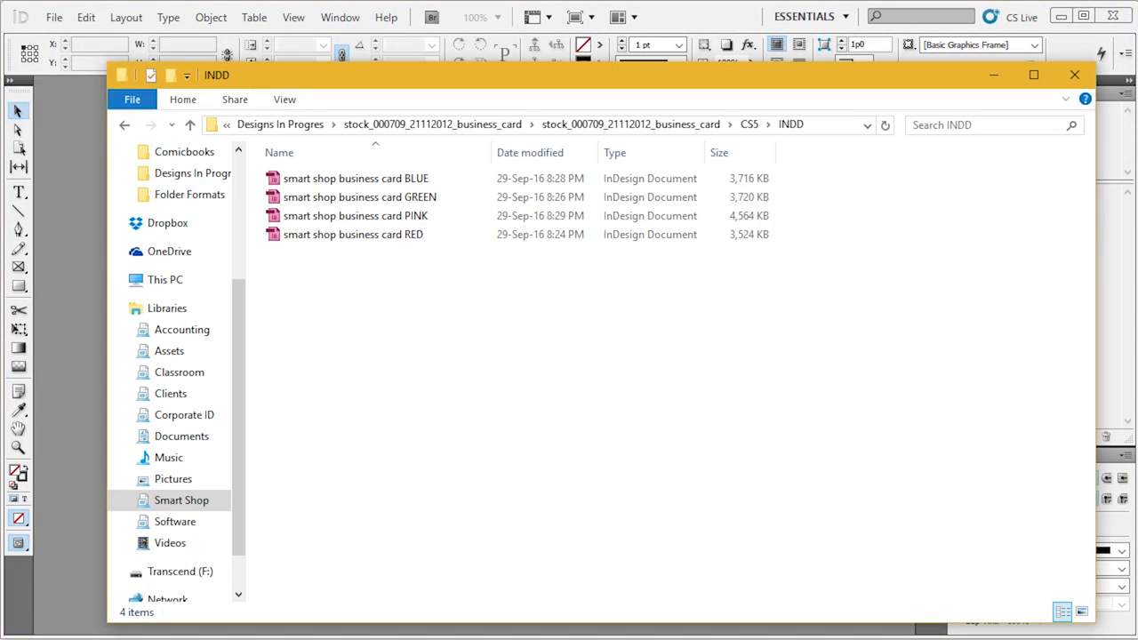
left_click_drag(313, 181, 83, 227)
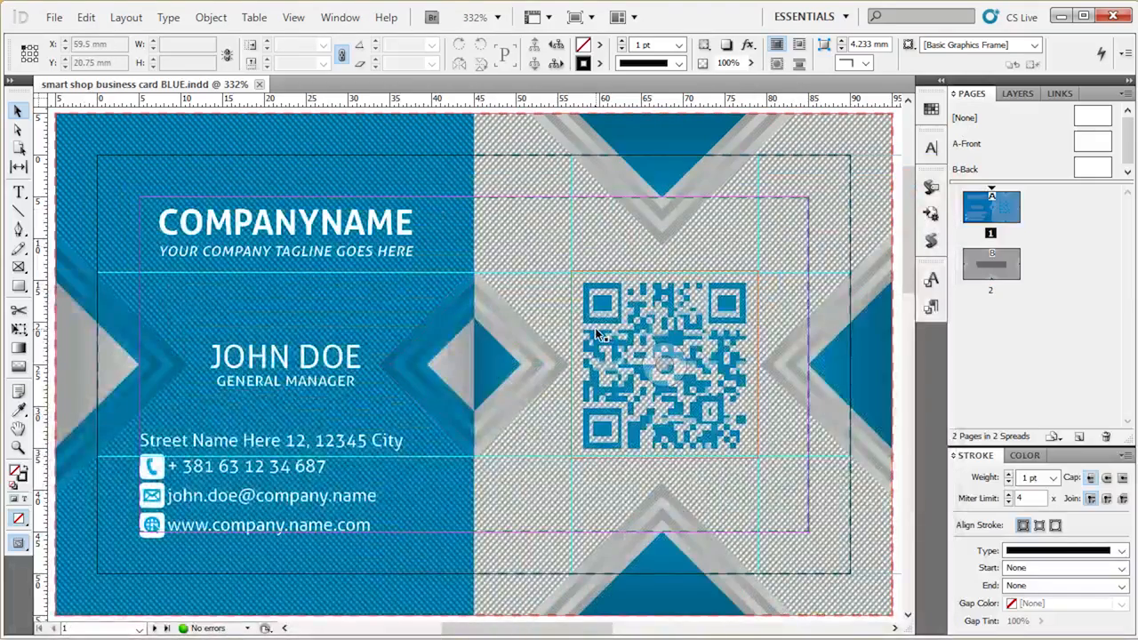
scroll(394, 338, "down", 1)
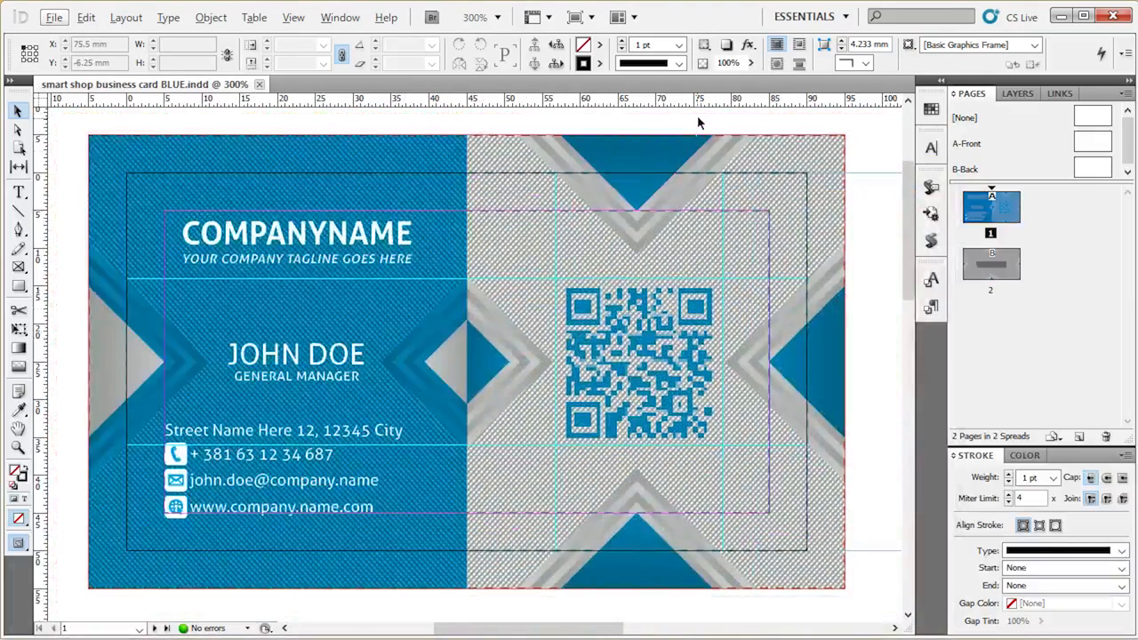
- Show the document's layers and examine the print info and info box layers against the specification table beside the card
left_click(1019, 94)
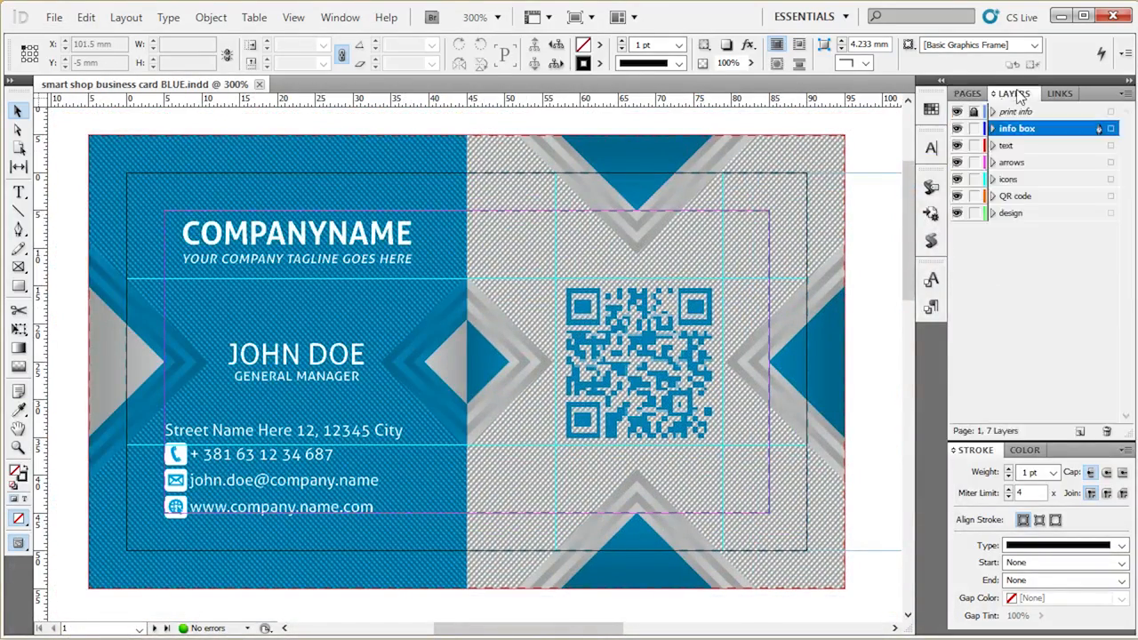
left_click_drag(810, 224, 760, 200)
left_click_drag(505, 198, 579, 212)
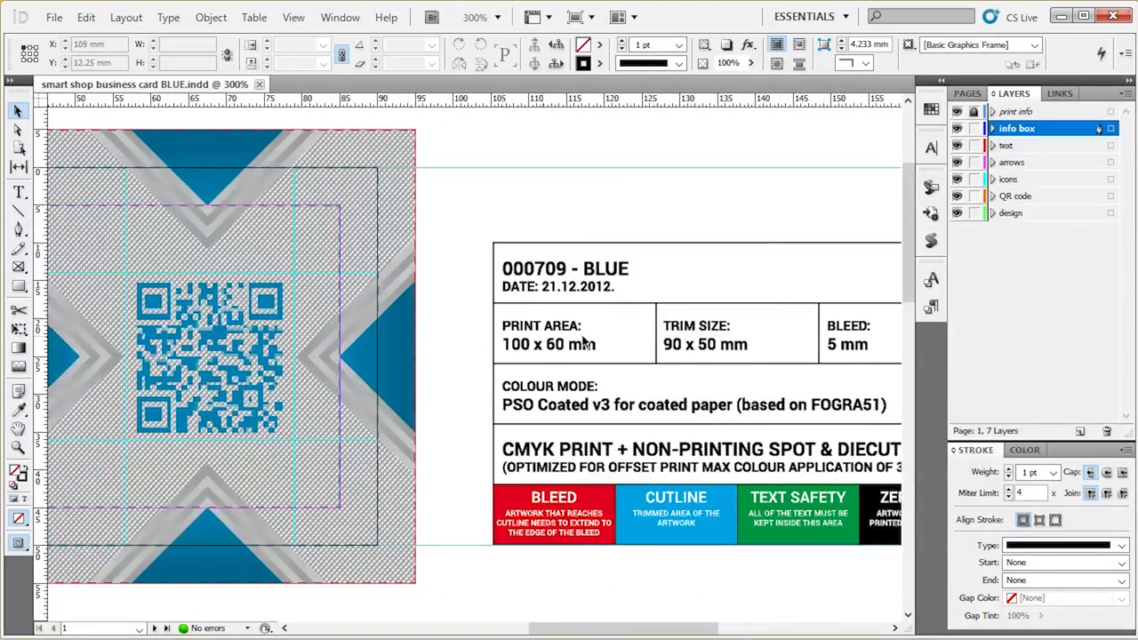
left_click(1044, 114)
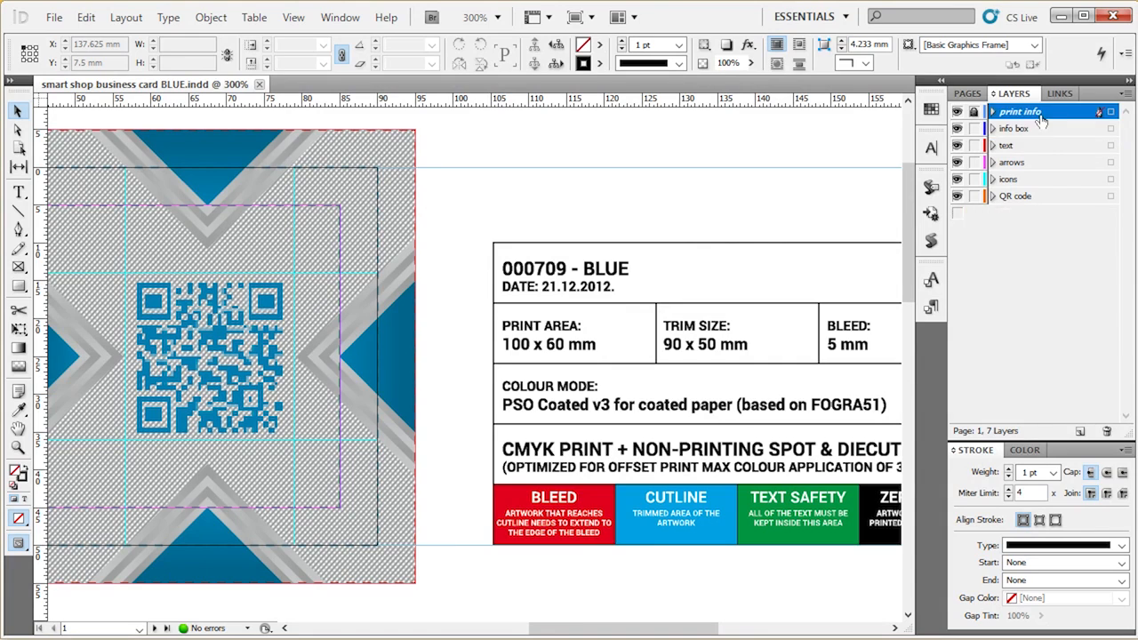
left_click(1044, 128)
left_click(1039, 114)
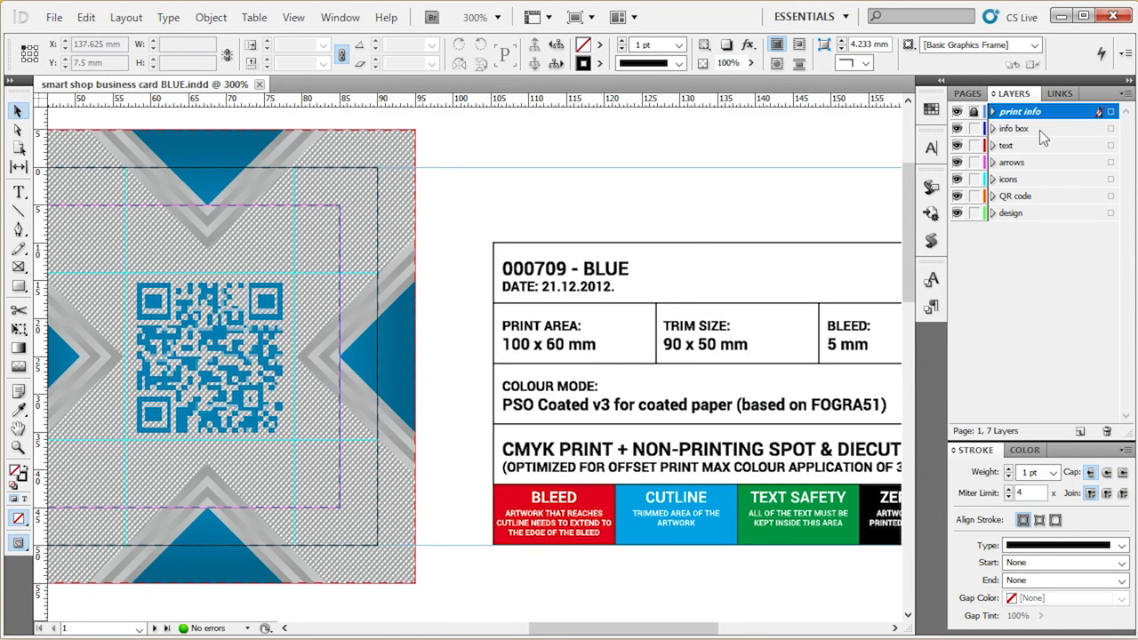
left_click(1044, 134)
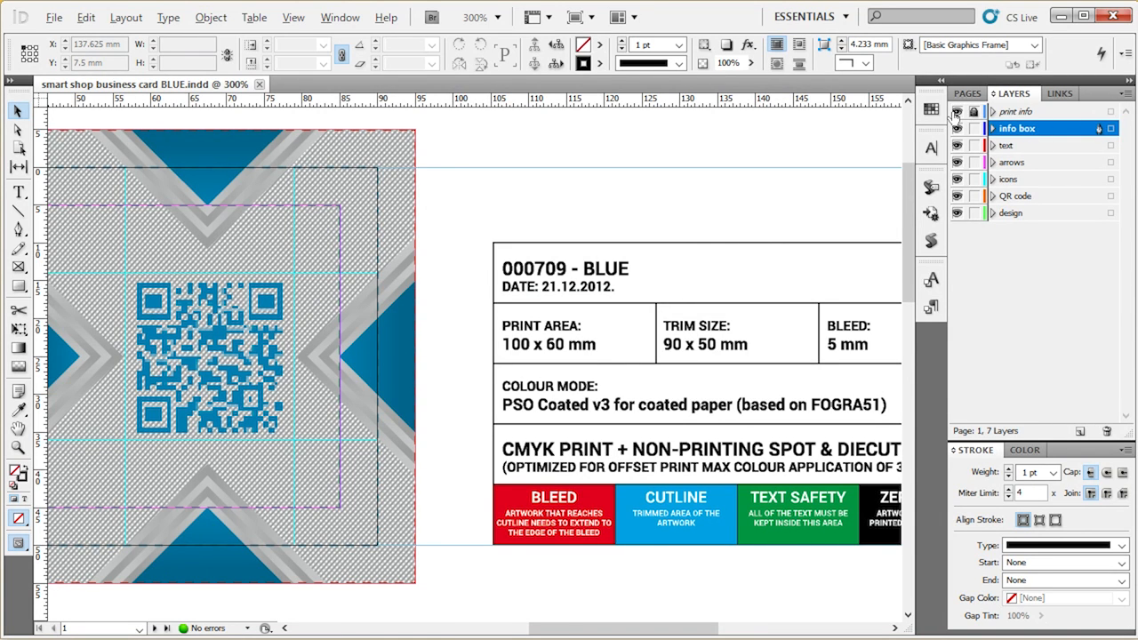
- Isolate the print info layer and then the info box layer to examine what each one contains
left_click(956, 112, "alt")
left_click_drag(271, 325, 510, 355)
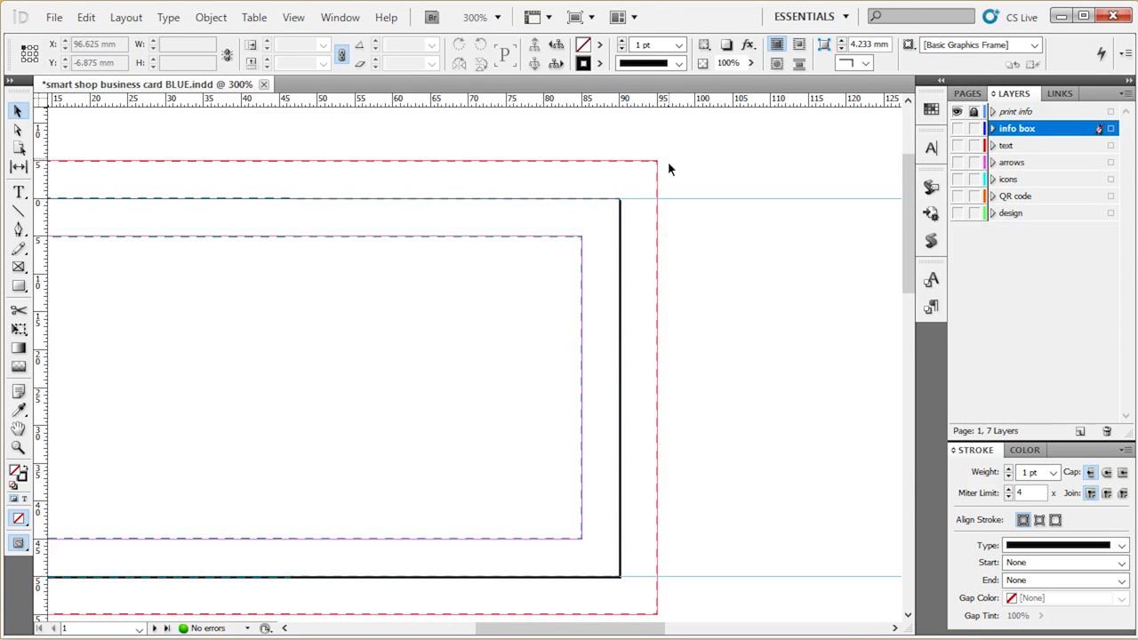
left_click(958, 129, "alt")
left_click_drag(801, 244, 321, 243)
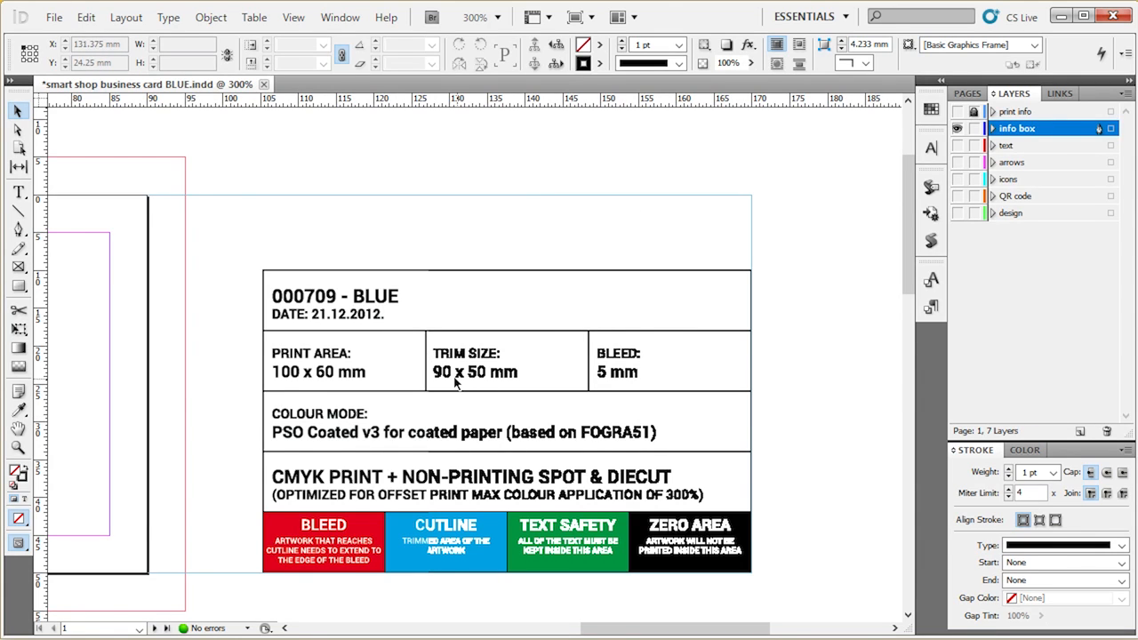
left_click_drag(336, 287, 818, 264)
left_click_drag(545, 263, 618, 275)
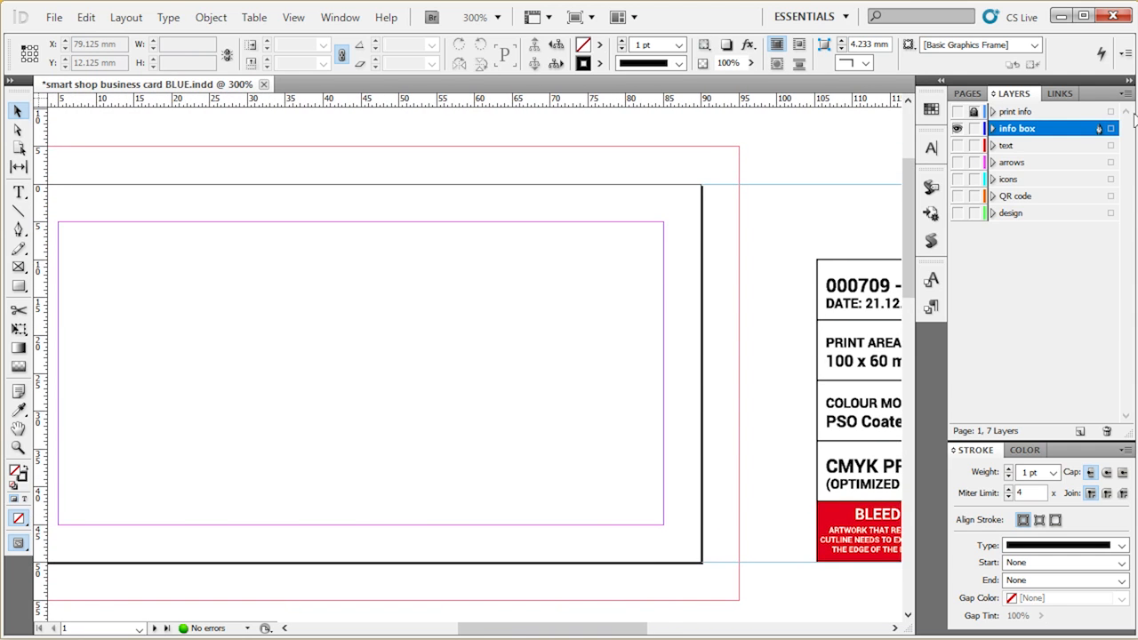
- Make all layers of the business card visible again
left_click(957, 112)
left_click(957, 129, "alt")
left_click(958, 129, "alt")
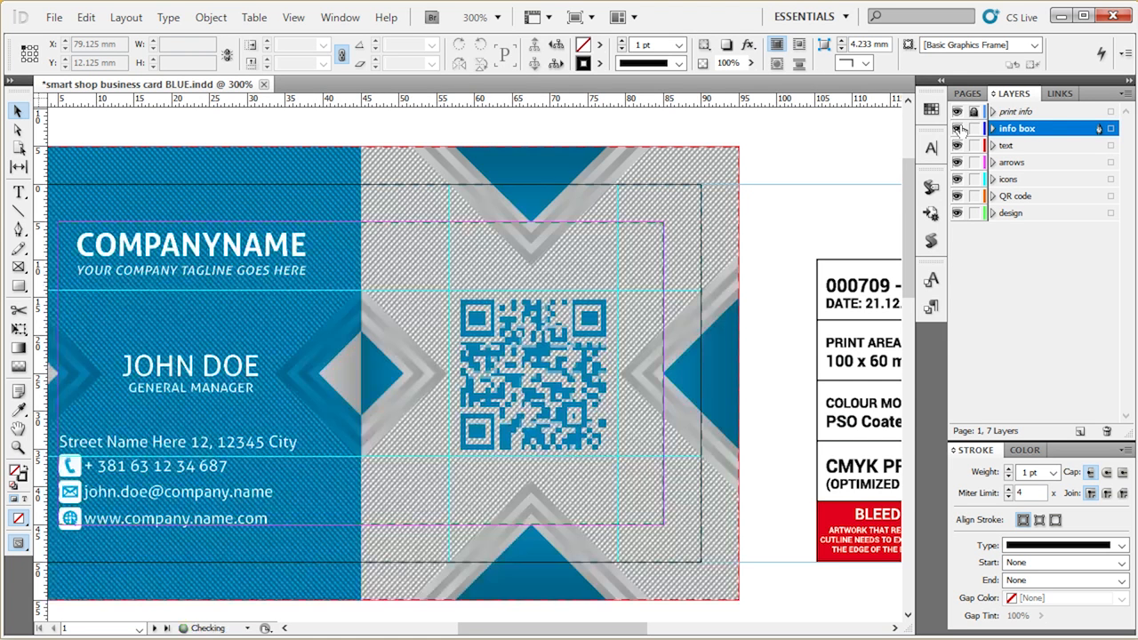
- Lock the info box layer and exclude it from printing in its layer options
double_click(1062, 129)
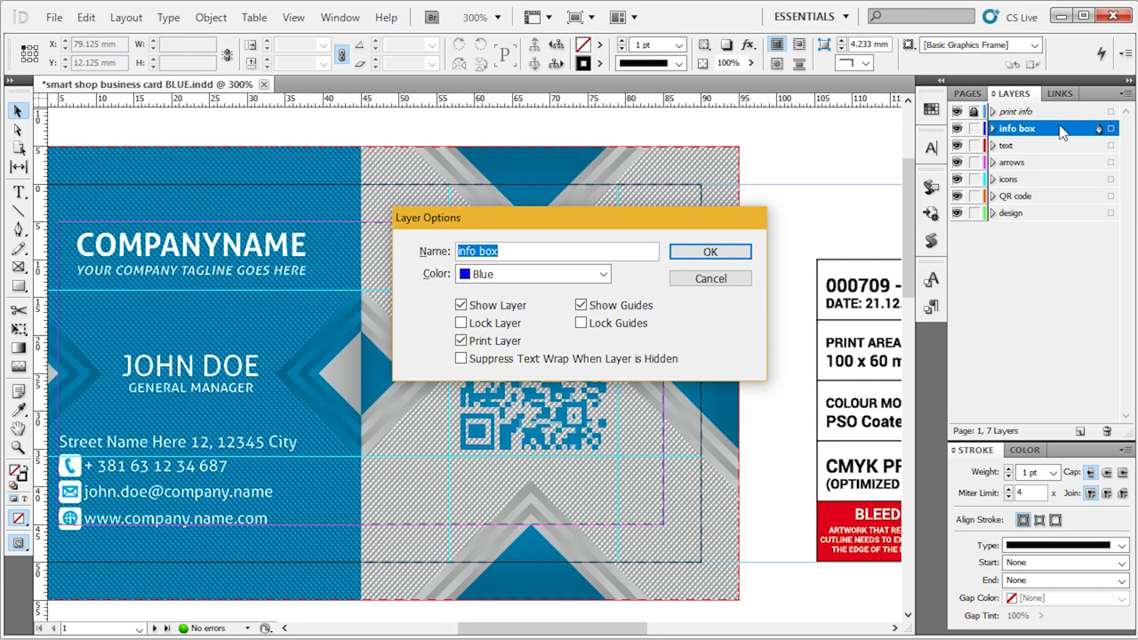
left_click(494, 344)
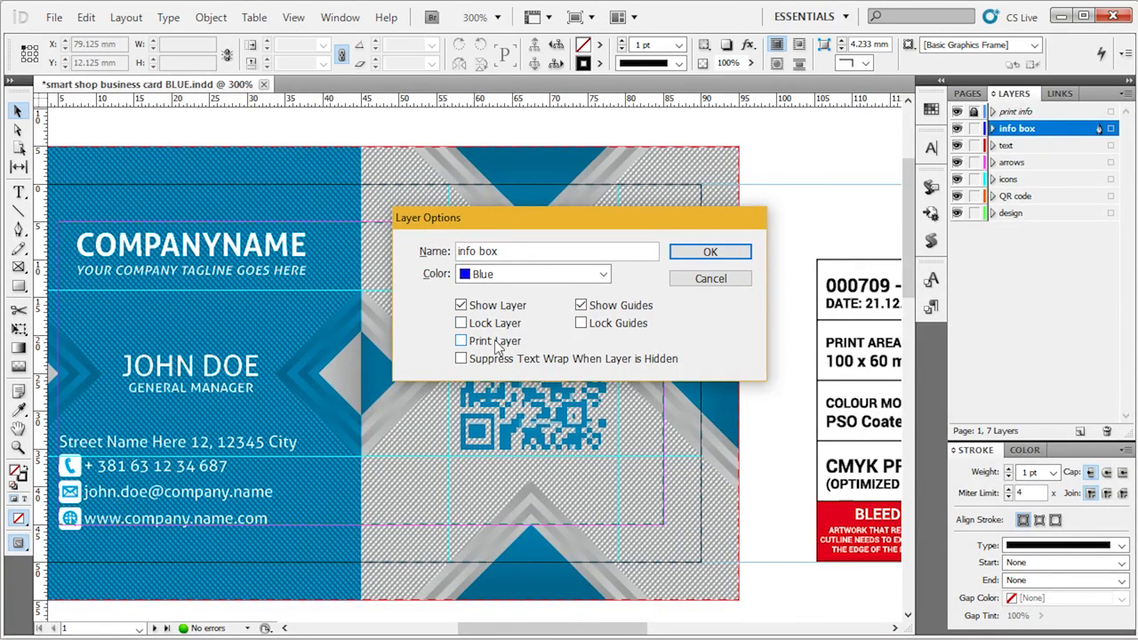
left_click(499, 327)
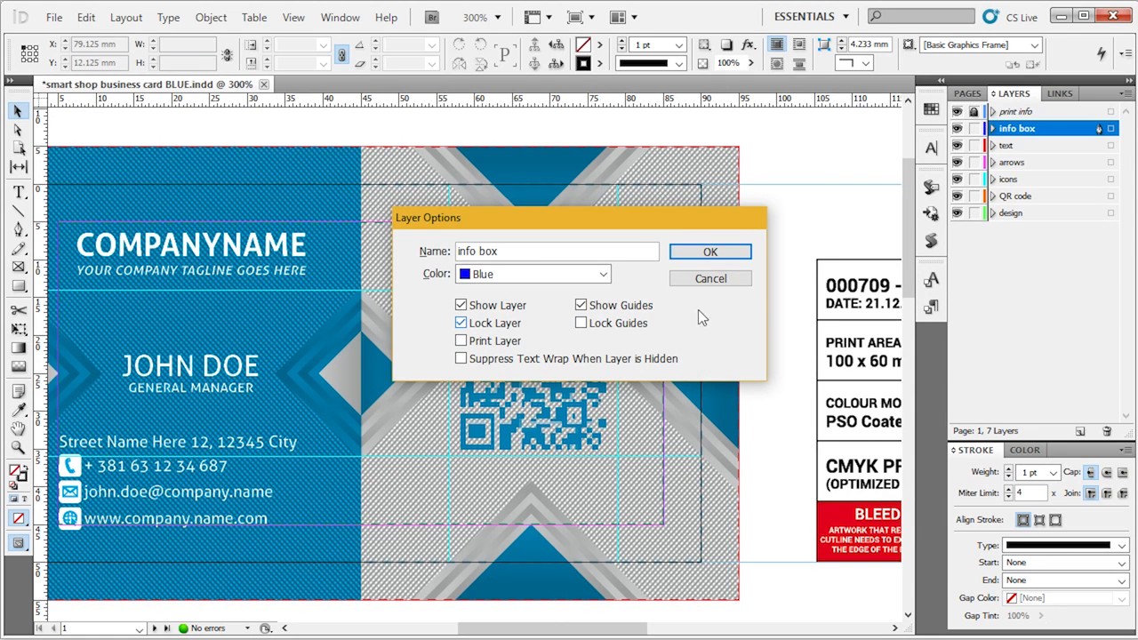
left_click(715, 254)
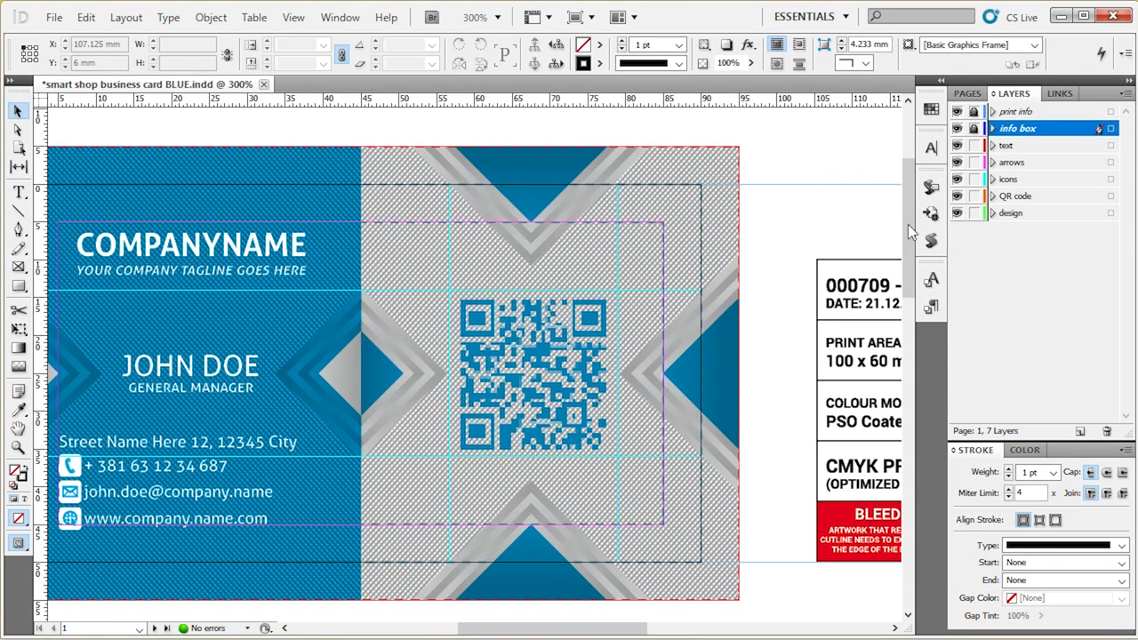
- Examine the placeholder QR code's frame and image content against the card's background design, and leave nothing selected
left_click_drag(807, 258, 890, 244)
left_click_drag(584, 288, 595, 327)
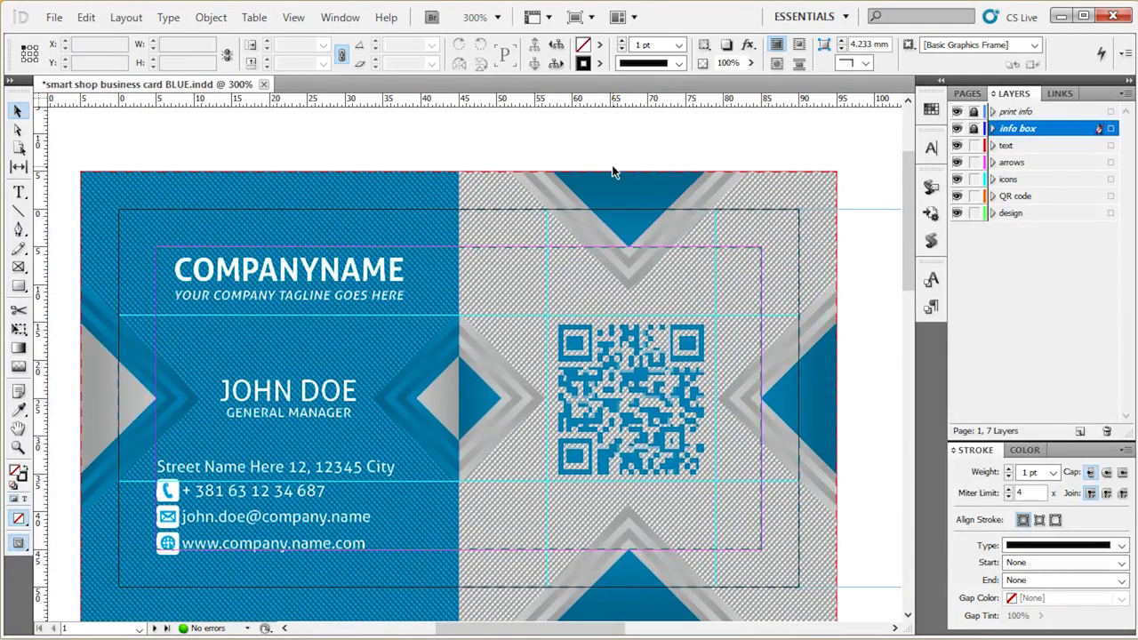
left_click_drag(638, 411, 641, 353)
left_click(641, 353)
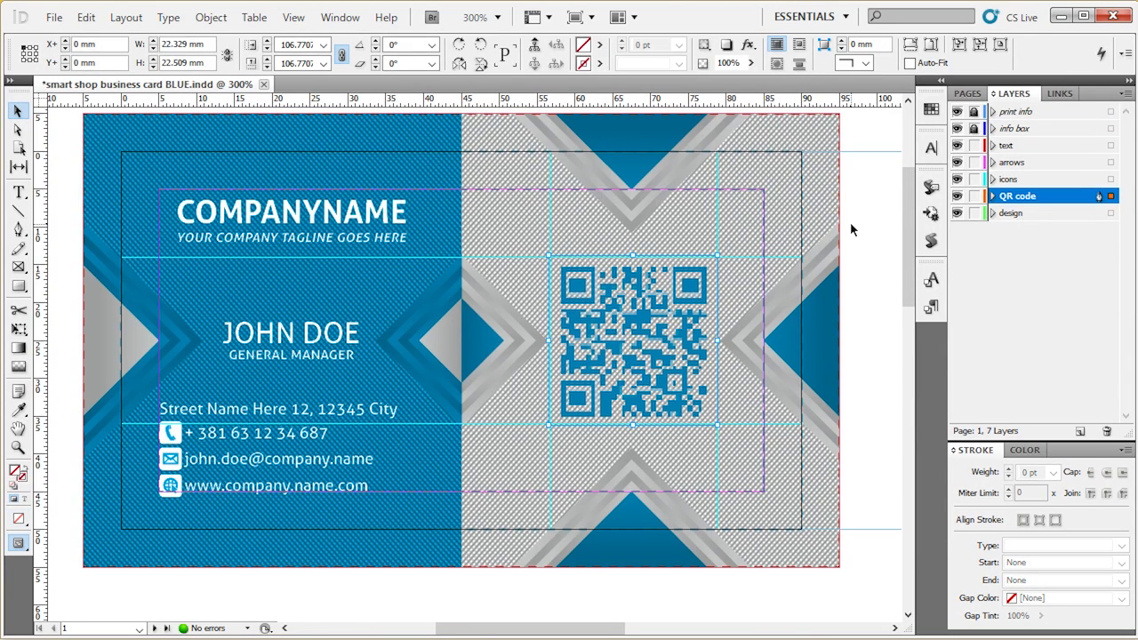
left_click(681, 258)
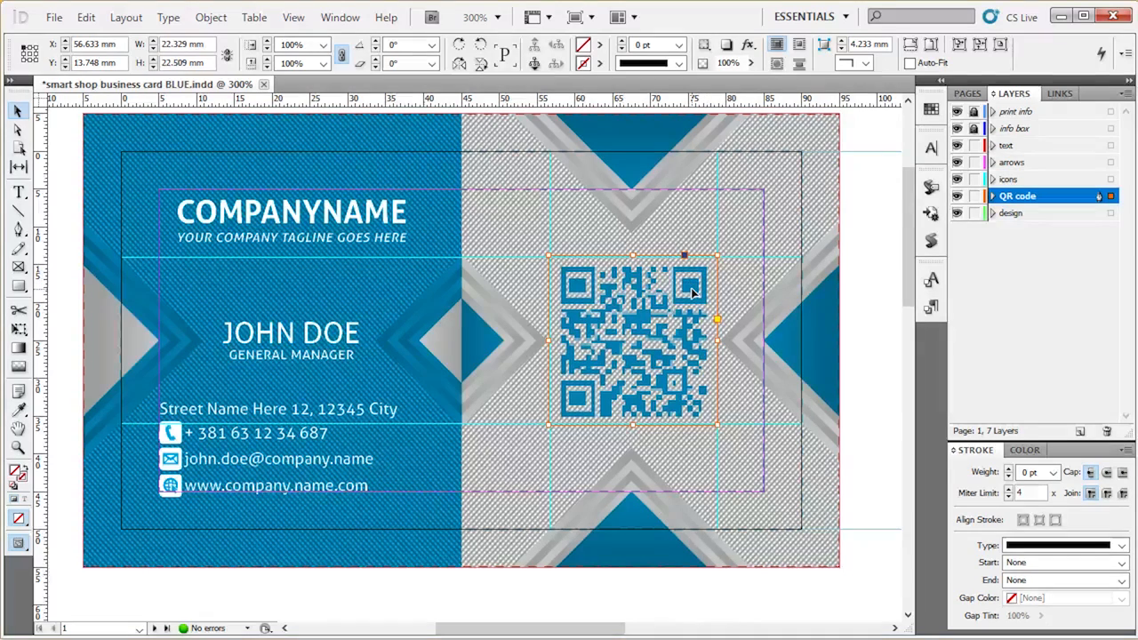
scroll(640, 374, "up", 3)
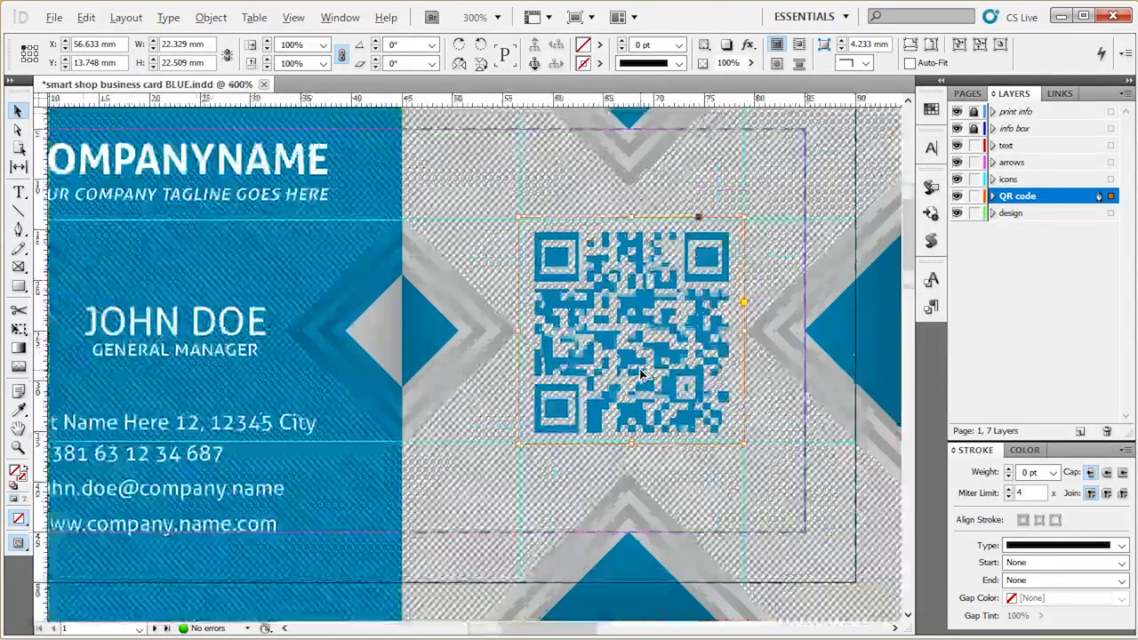
left_click(636, 310)
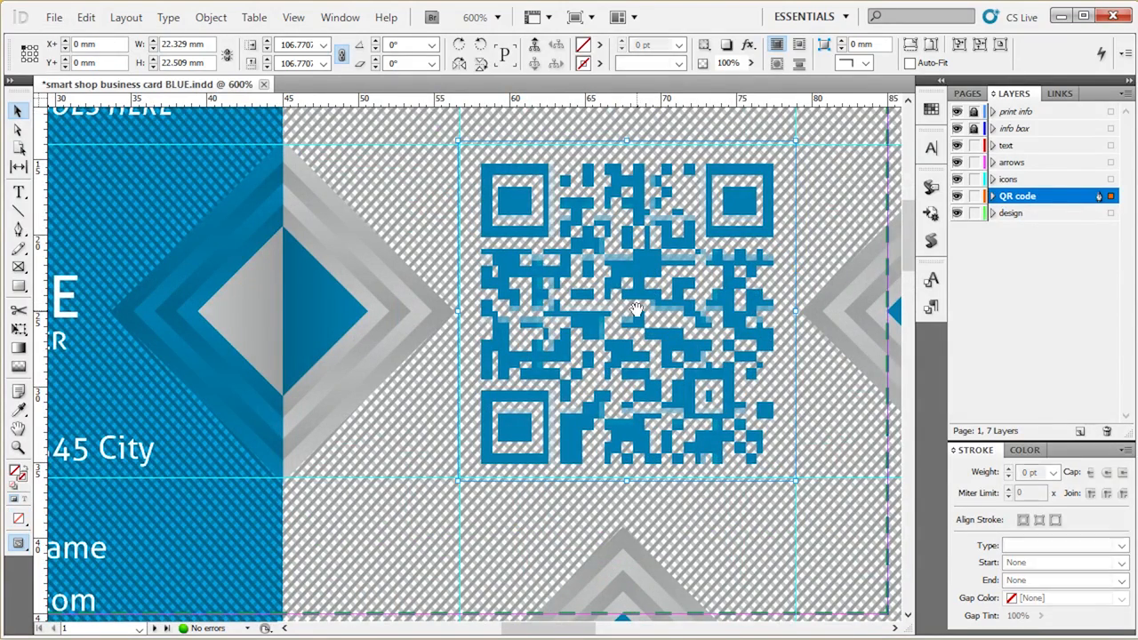
scroll(578, 310, "down", 1)
left_click(856, 163)
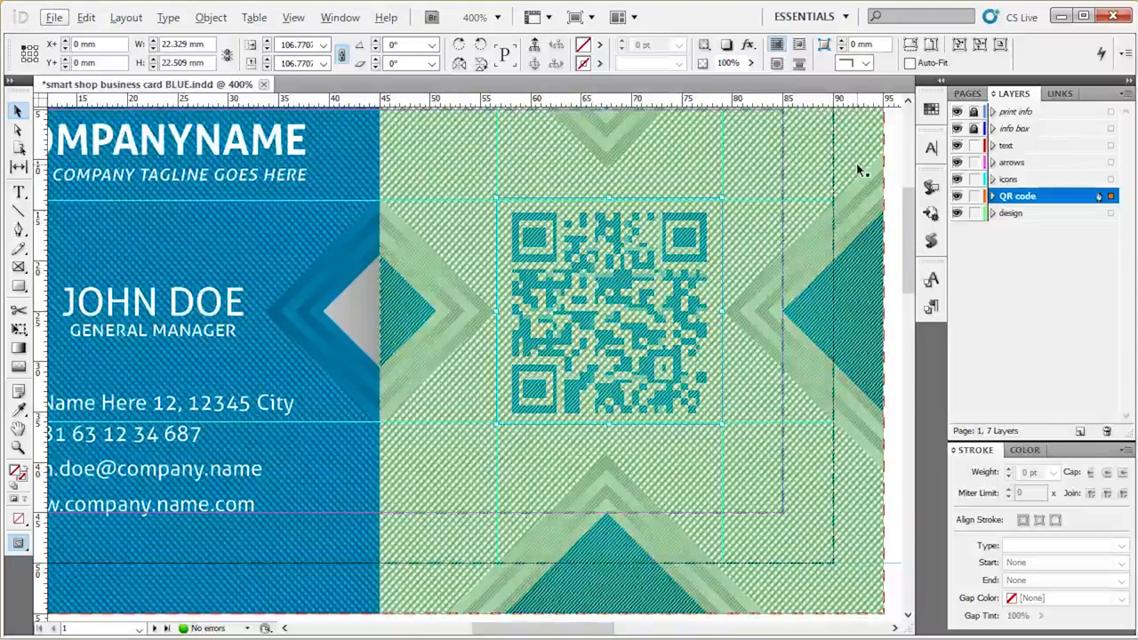
key("ctrl+minus")
left_click(846, 143)
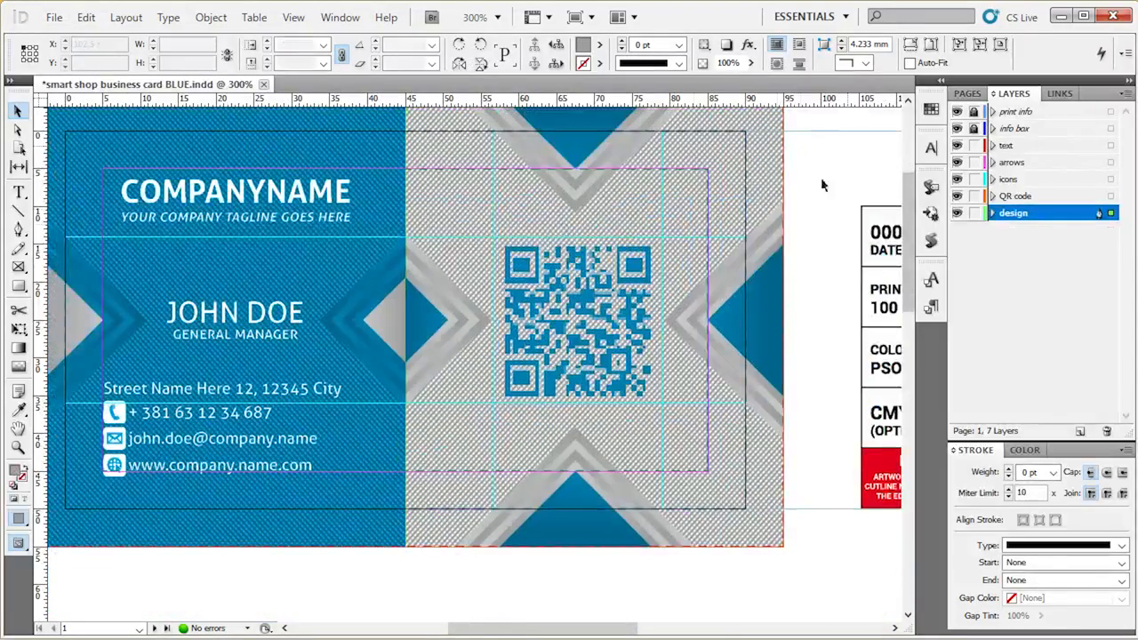
- Replace the placeholder QR code image on the card with MY QR RED from the CS5 QR CODE folder
left_click(573, 322)
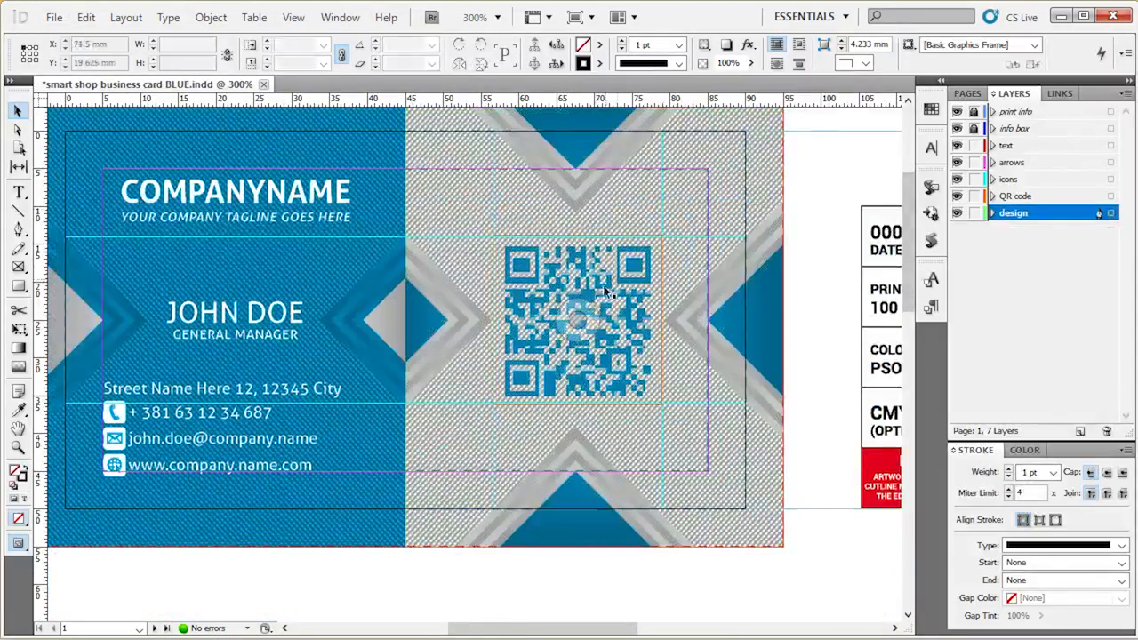
left_click(576, 326)
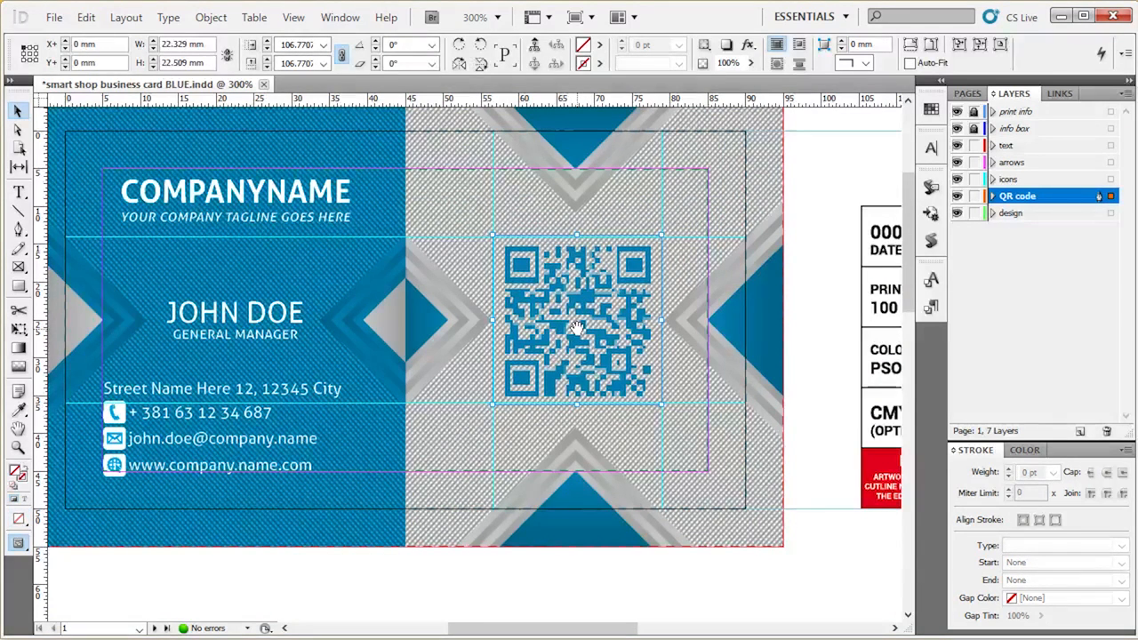
key("ctrl+d")
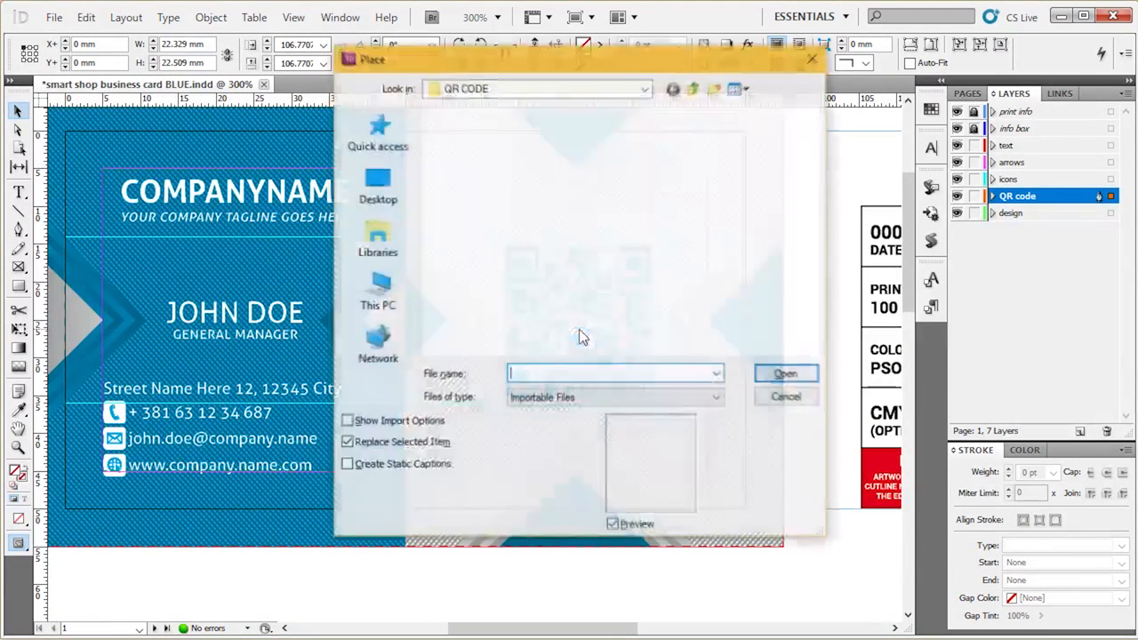
left_click(695, 87)
left_click(702, 88)
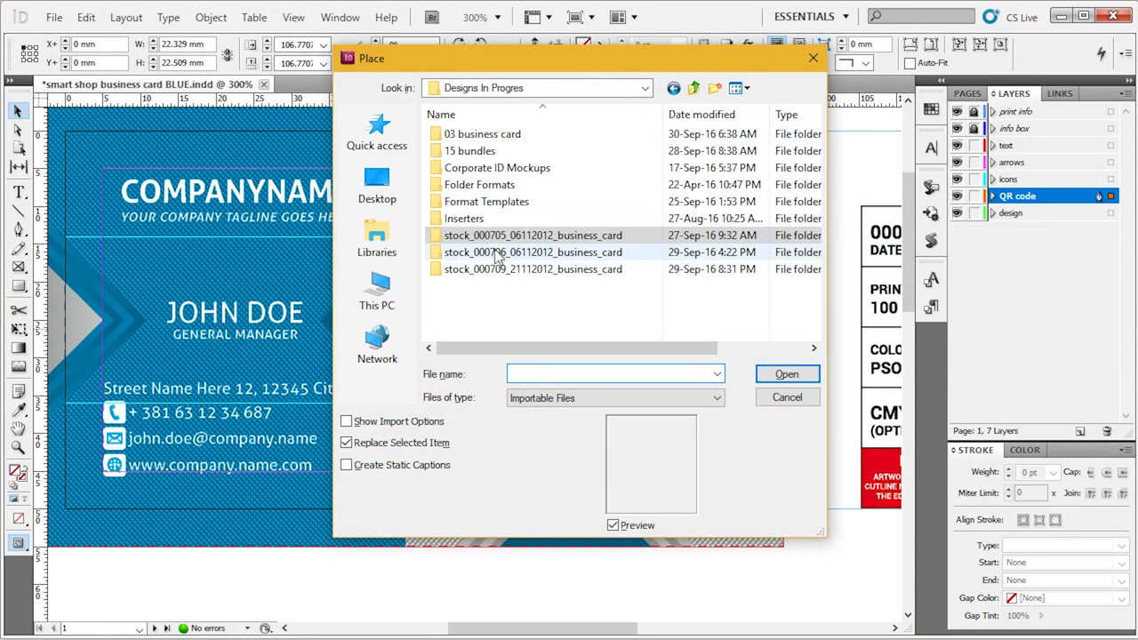
double_click(534, 224)
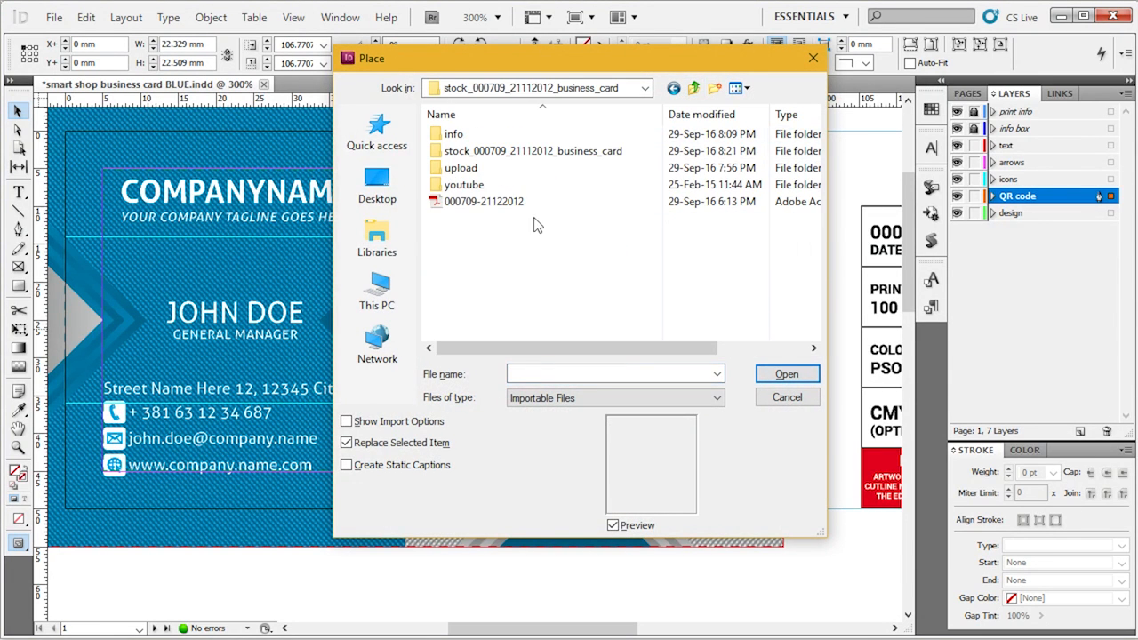
double_click(533, 153)
double_click(535, 154)
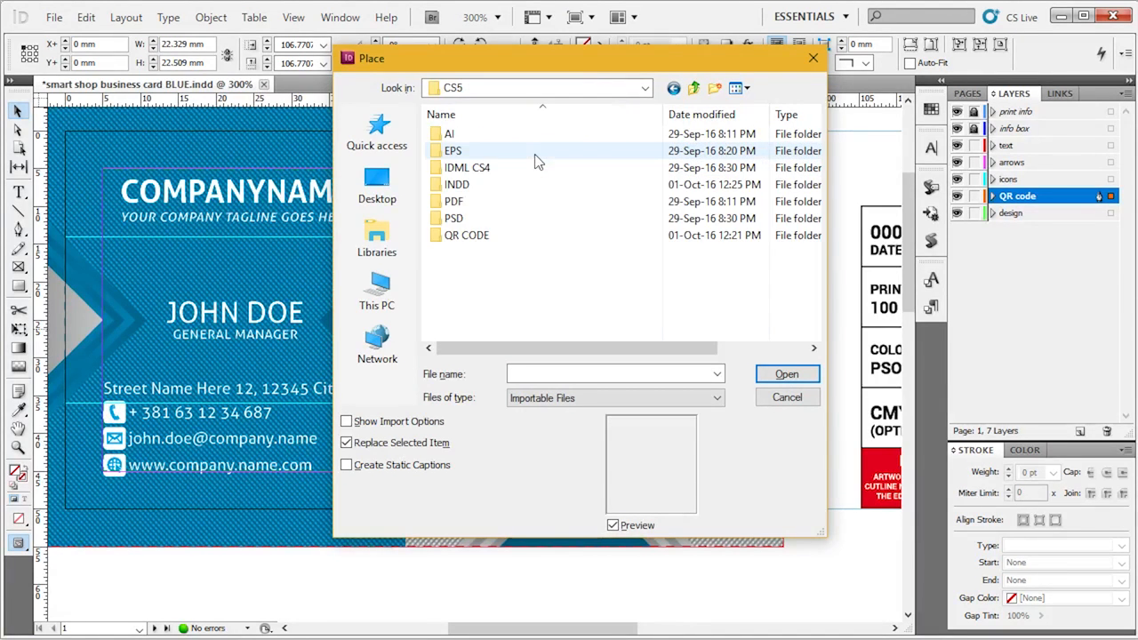
double_click(524, 234)
left_click(673, 279)
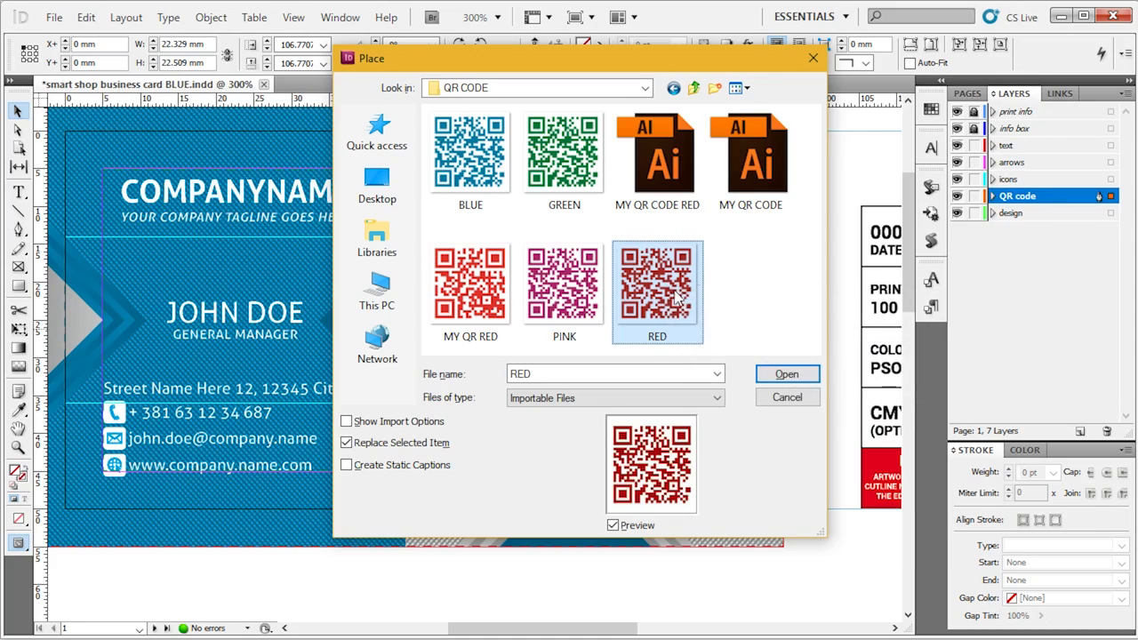
double_click(471, 289)
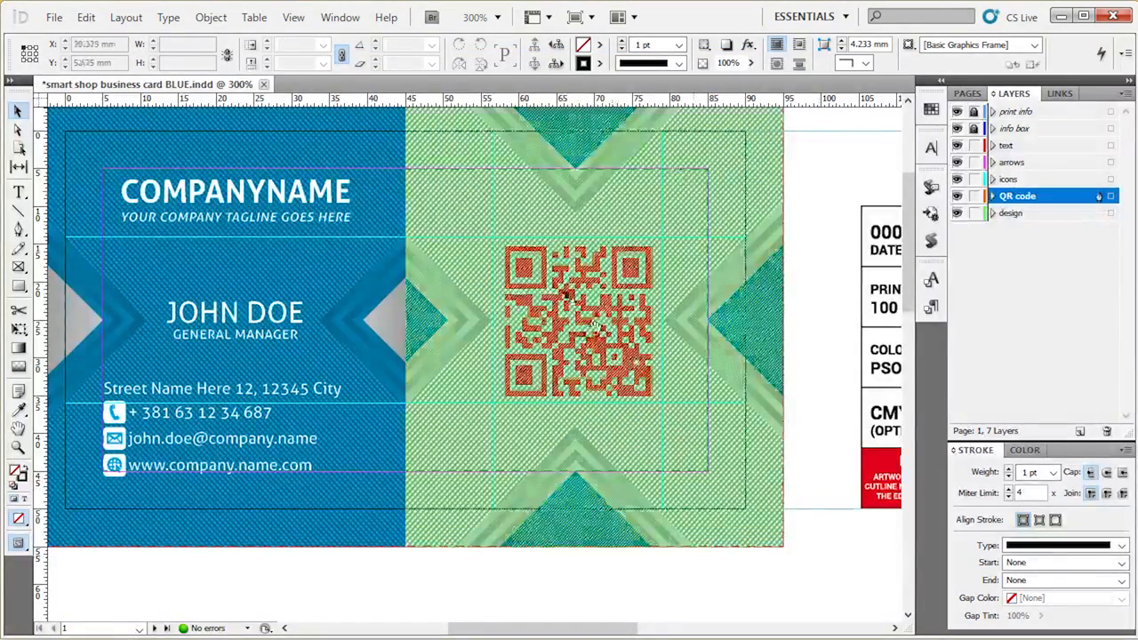
left_click(788, 562)
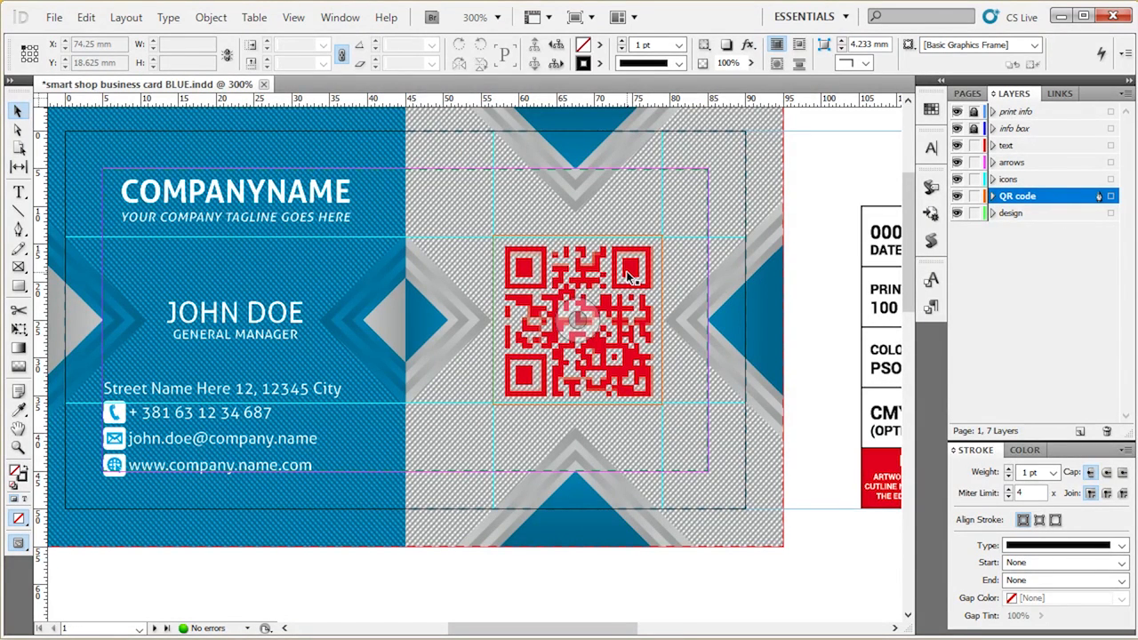
left_click_drag(503, 271, 600, 286)
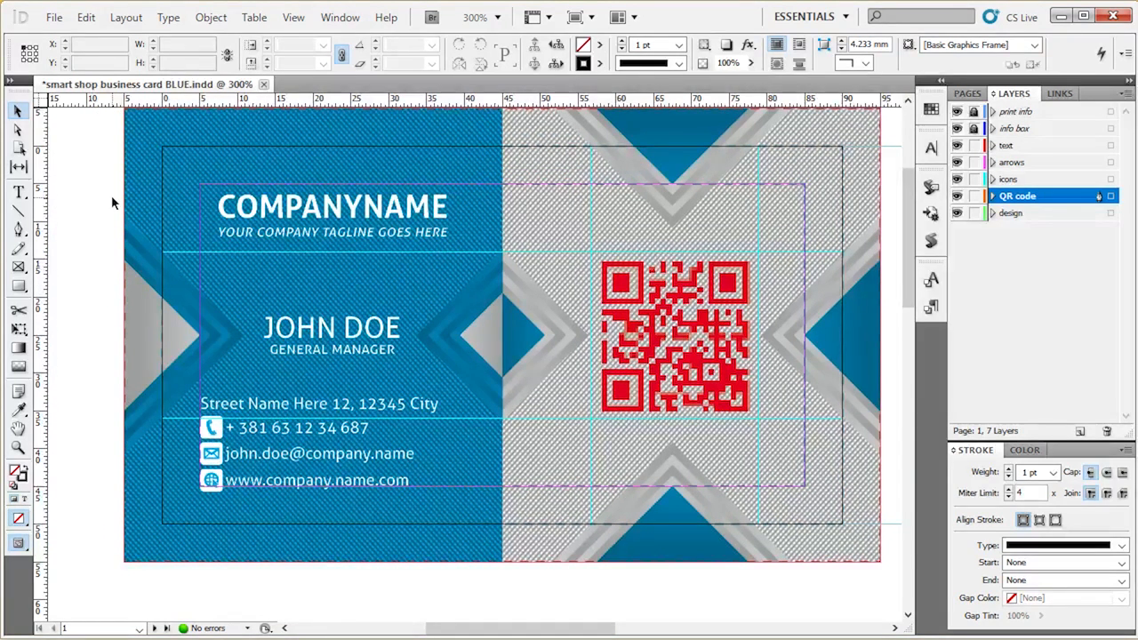
- Sample different fill colours for the phone icon in the Color Picker
left_click(211, 429)
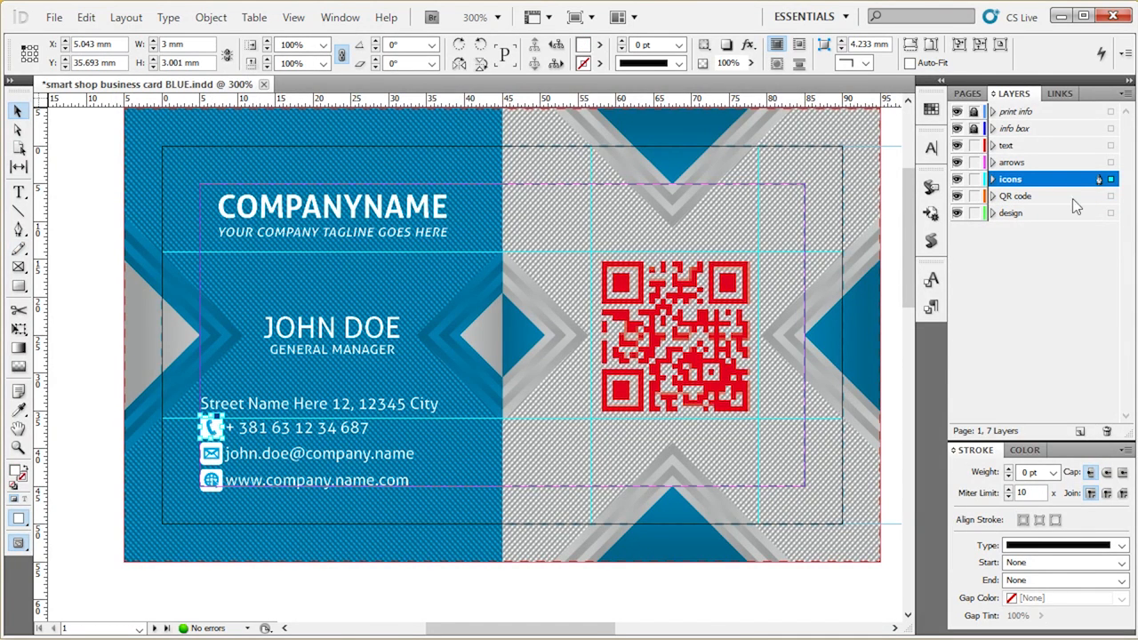
left_click(967, 93)
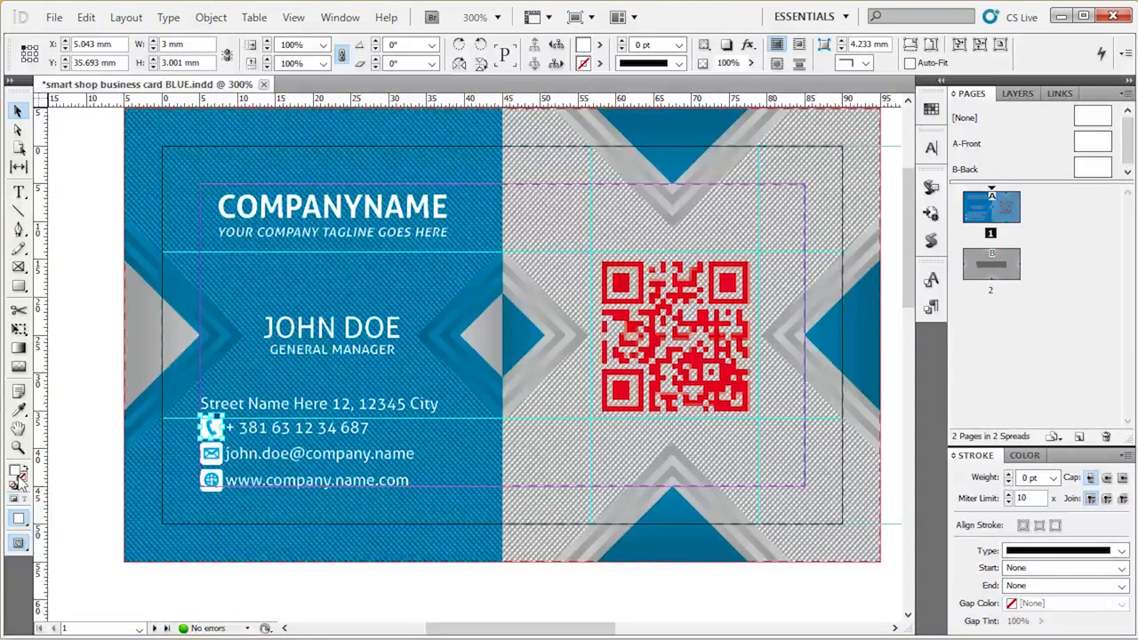
double_click(19, 473)
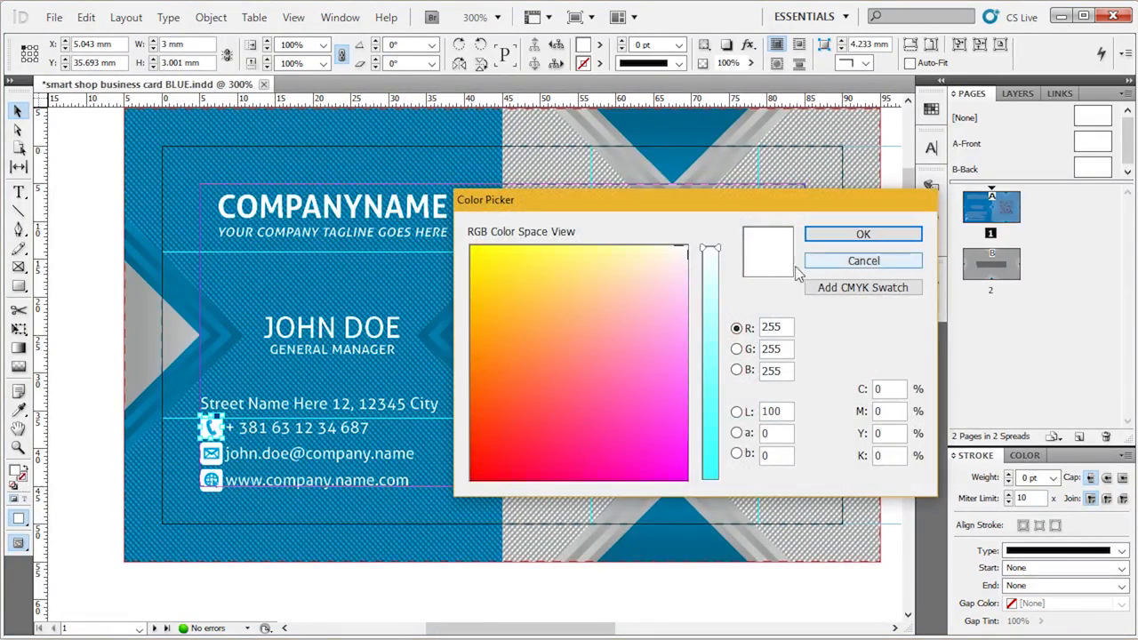
left_click_drag(614, 334, 639, 379)
left_click(906, 391)
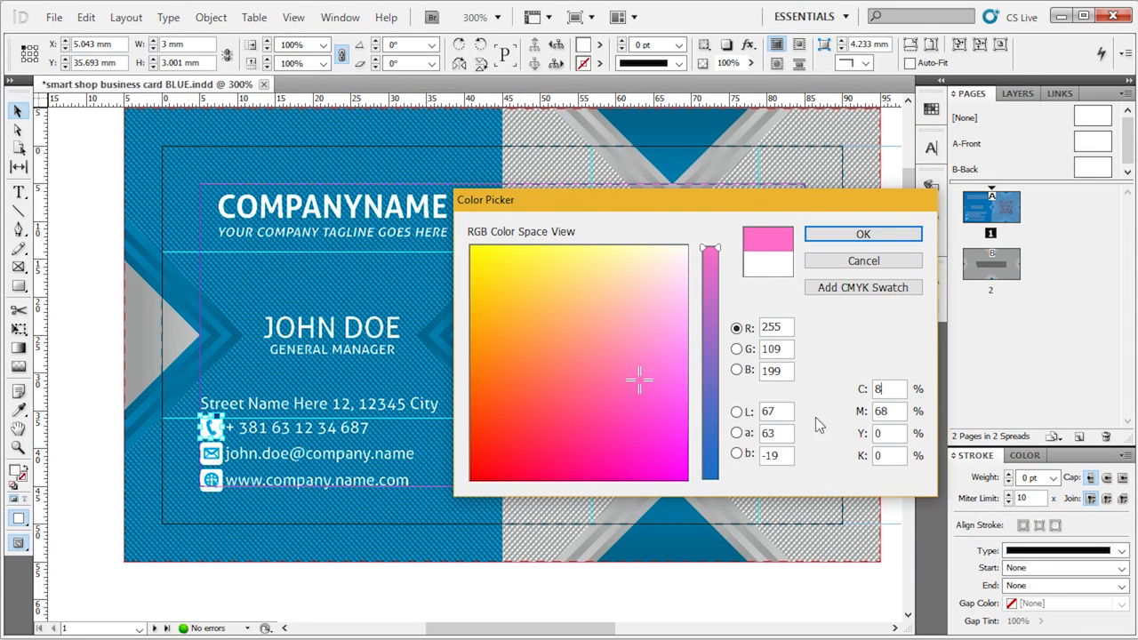
left_click(897, 412)
mouse_move(606, 403)
left_mouse_down()
mouse_move(610, 445)
mouse_move(635, 310)
mouse_move(472, 376)
mouse_move(544, 349)
mouse_move(561, 291)
left_mouse_up()
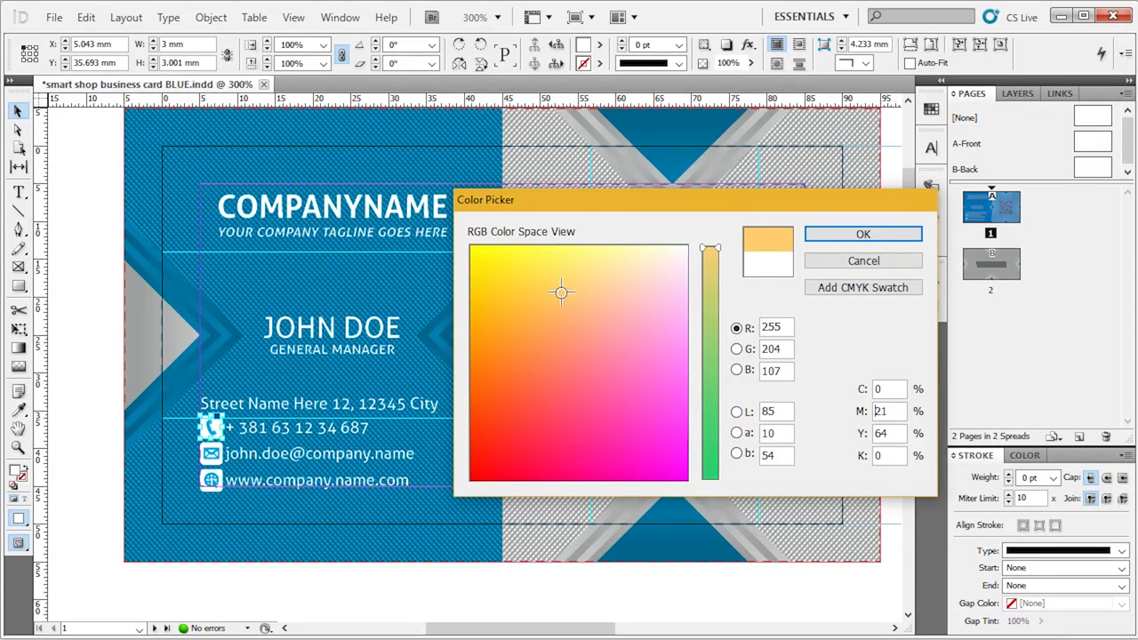
- Try filling the phone icon with the CMYK red C=0 M=100 Y=100 K=0, and undo the fill
left_click(888, 393)
key("Tab")
type("100")
key("Tab")
type("100")
key("Tab")
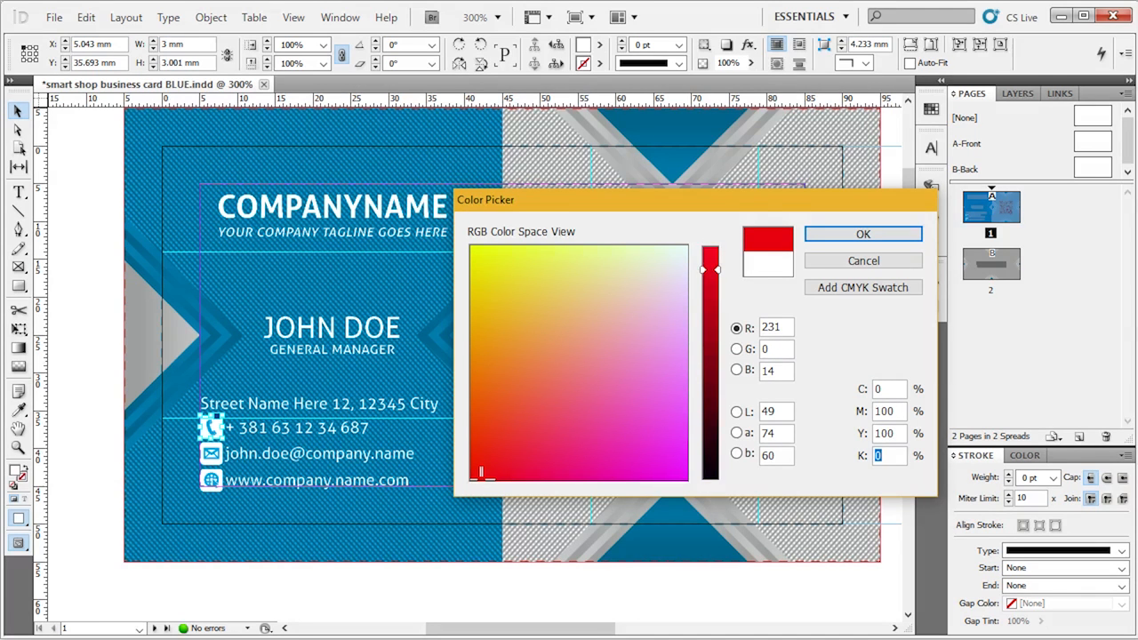
key("Return")
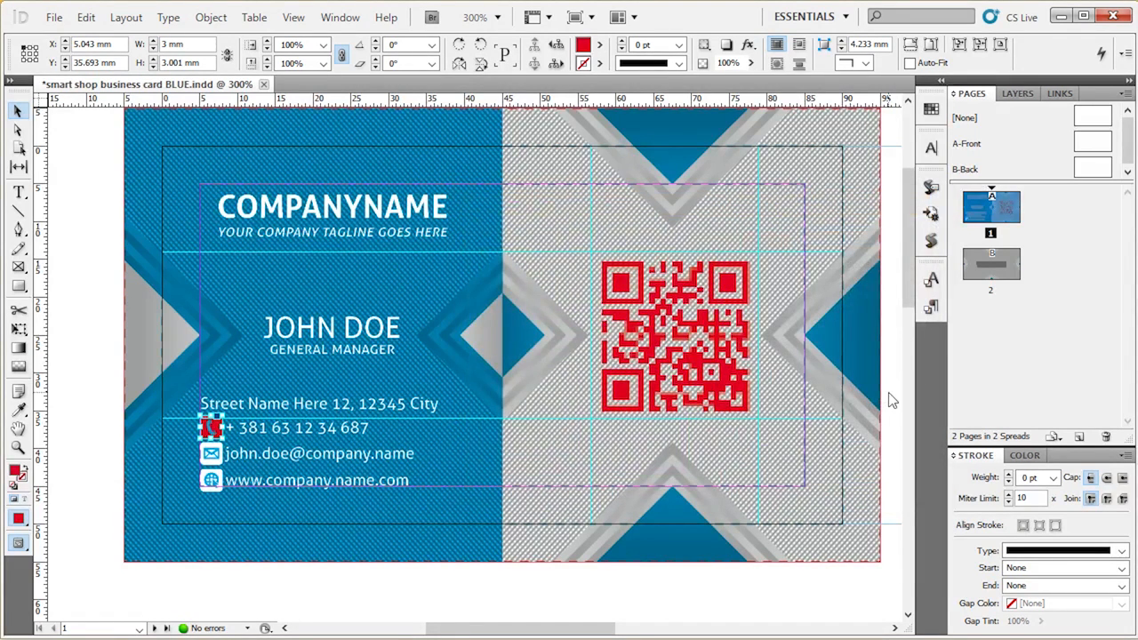
left_click(875, 405)
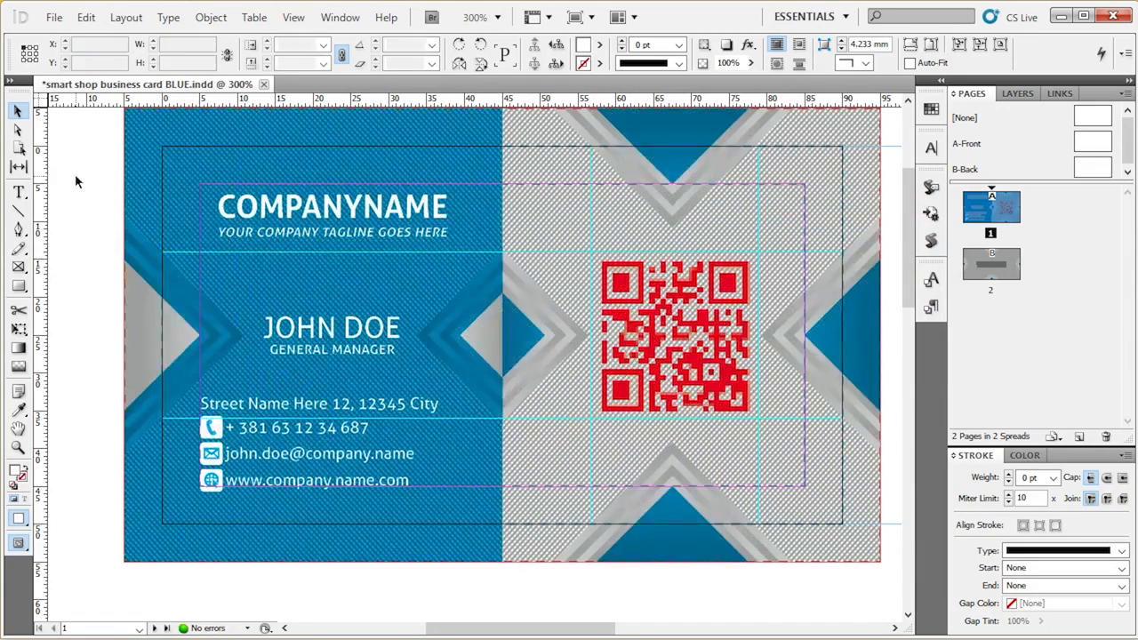
- Display the document's swatches and examine the CMYK colours and gradients used in the card
left_click(932, 112)
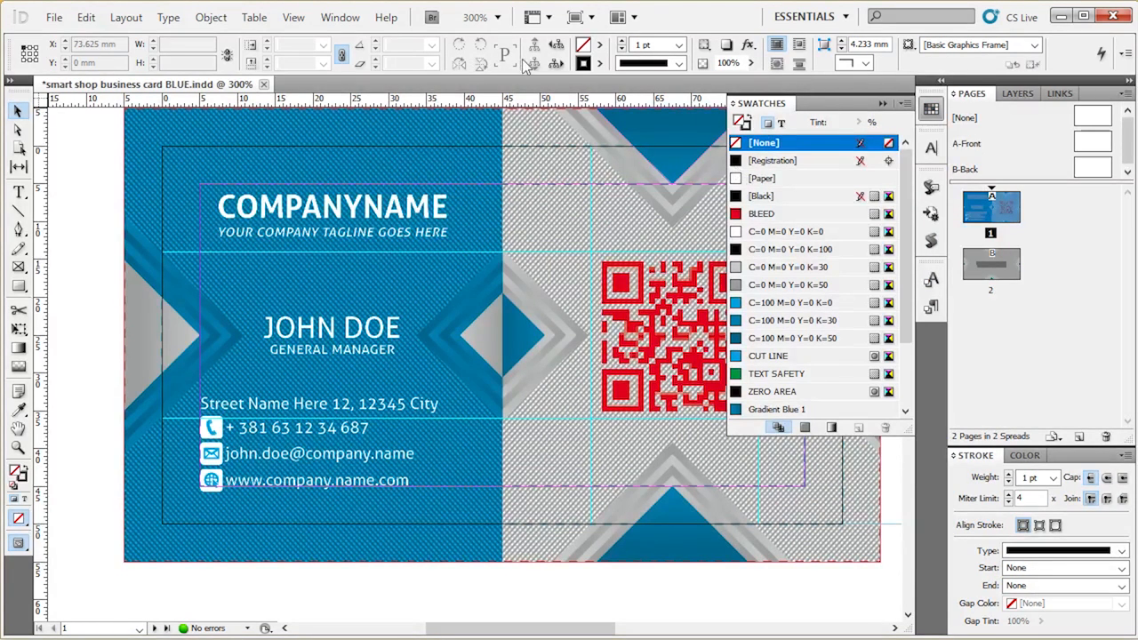
left_click(342, 18)
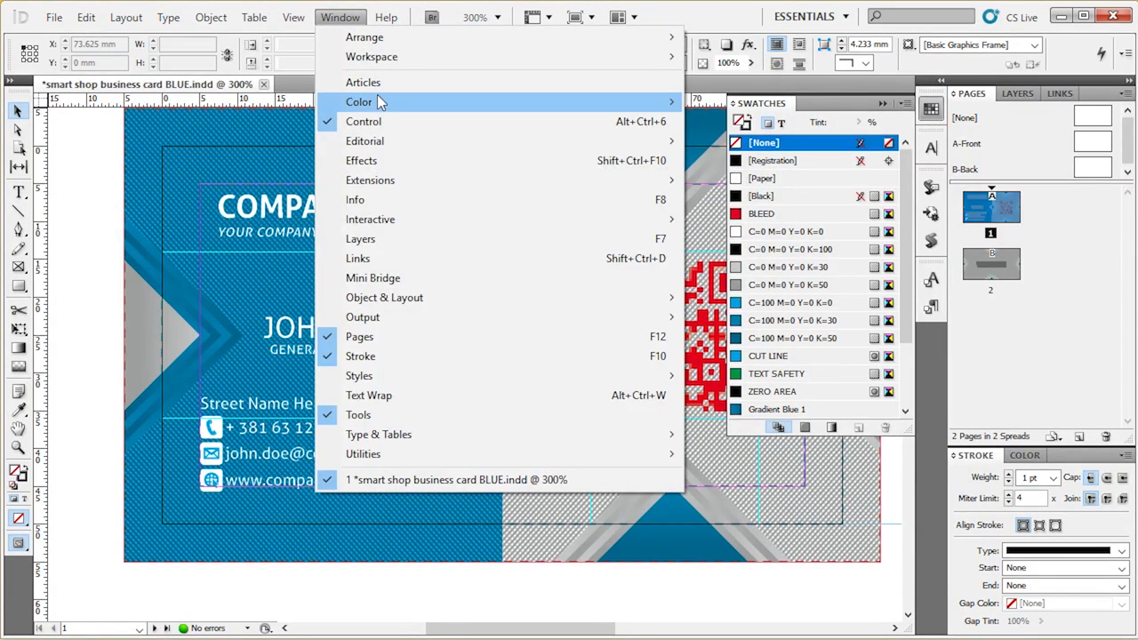
mouse_move(381, 98)
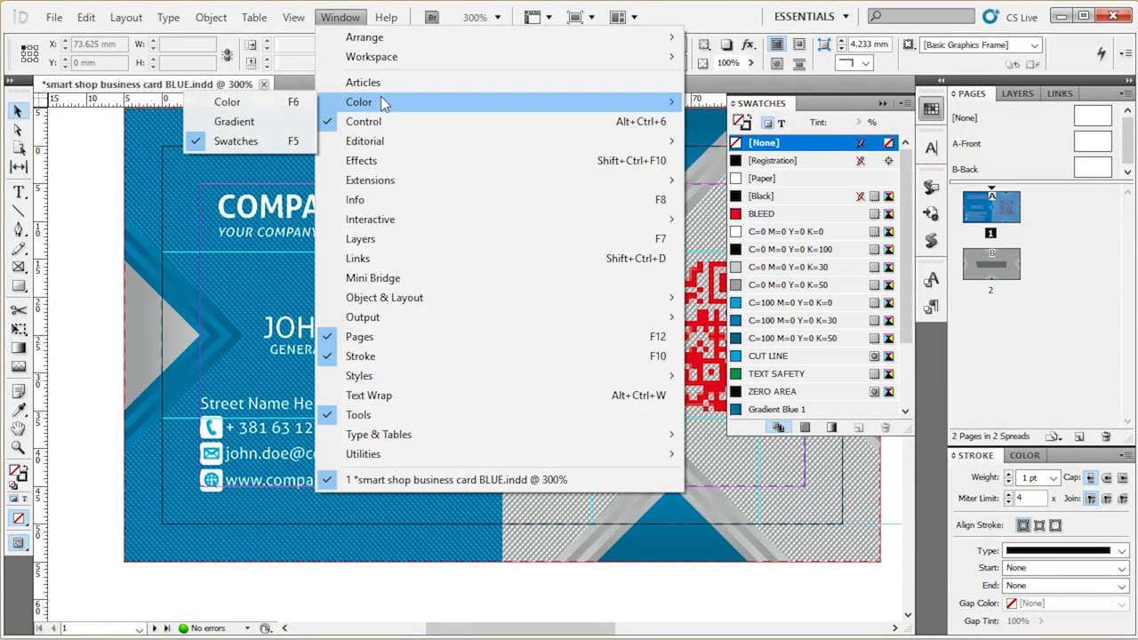
left_click(296, 142)
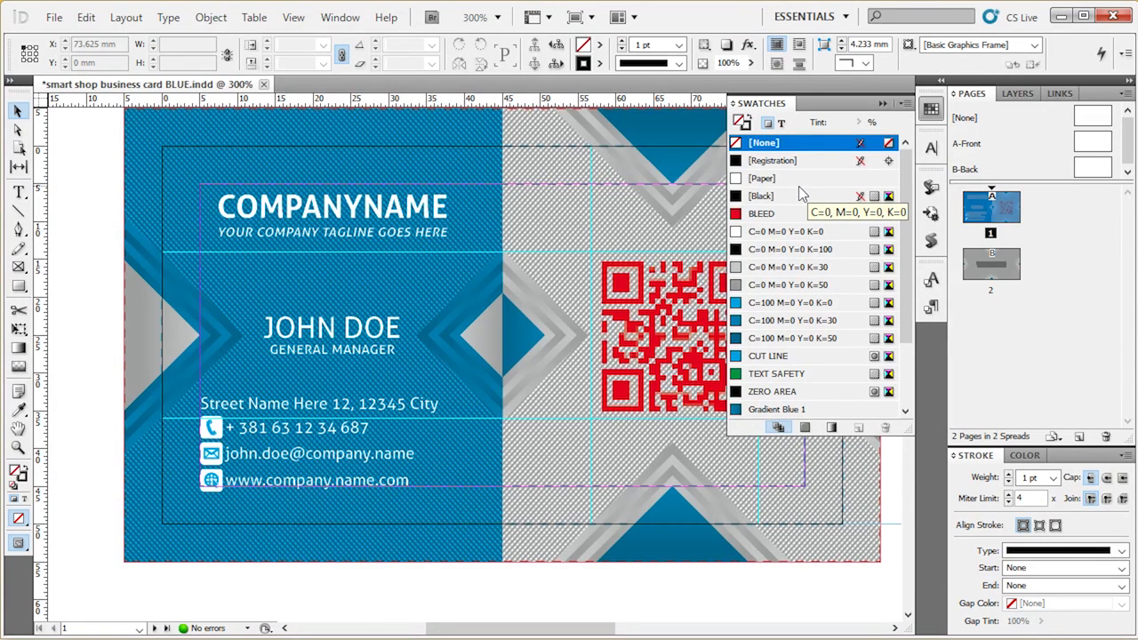
scroll(850, 261, "down", 2)
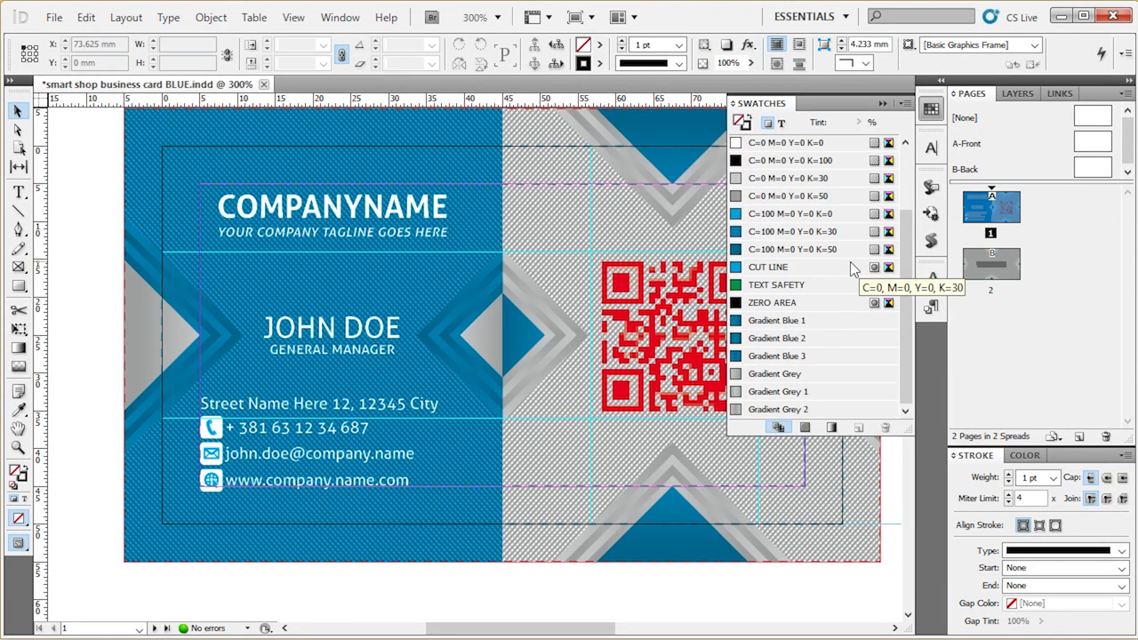
mouse_move(803, 327)
left_mouse_down()
mouse_move(393, 318)
mouse_move(516, 338)
mouse_move(804, 333)
left_mouse_up()
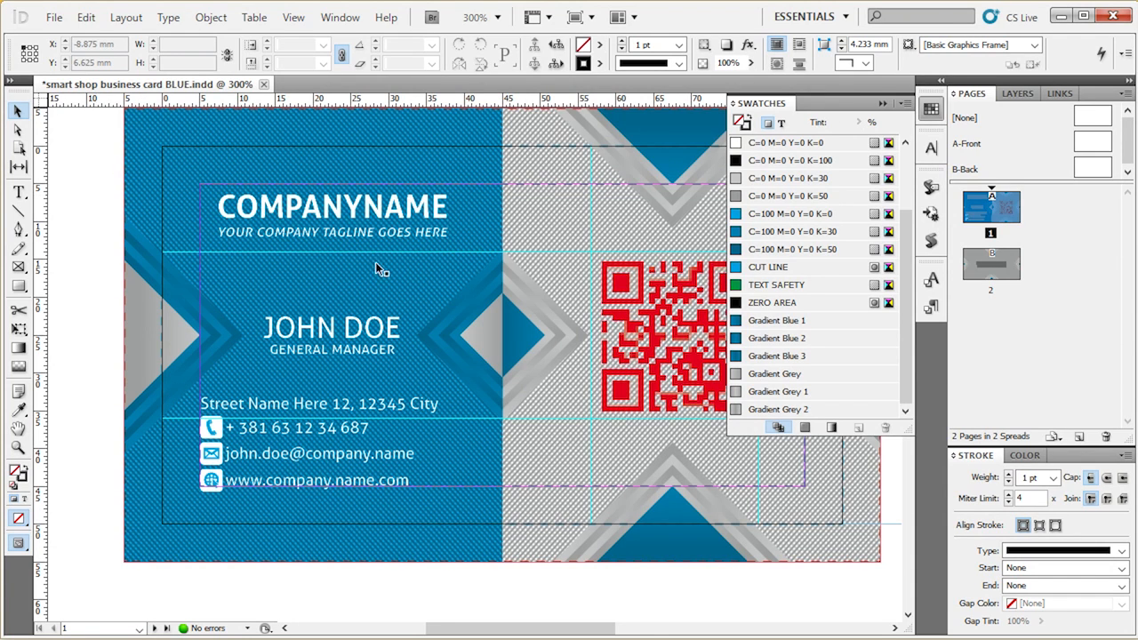
- Redefine the C=100 M=0 Y=0 K=0 swatch as red with 0% cyan, 100% magenta and 100% yellow
double_click(845, 211)
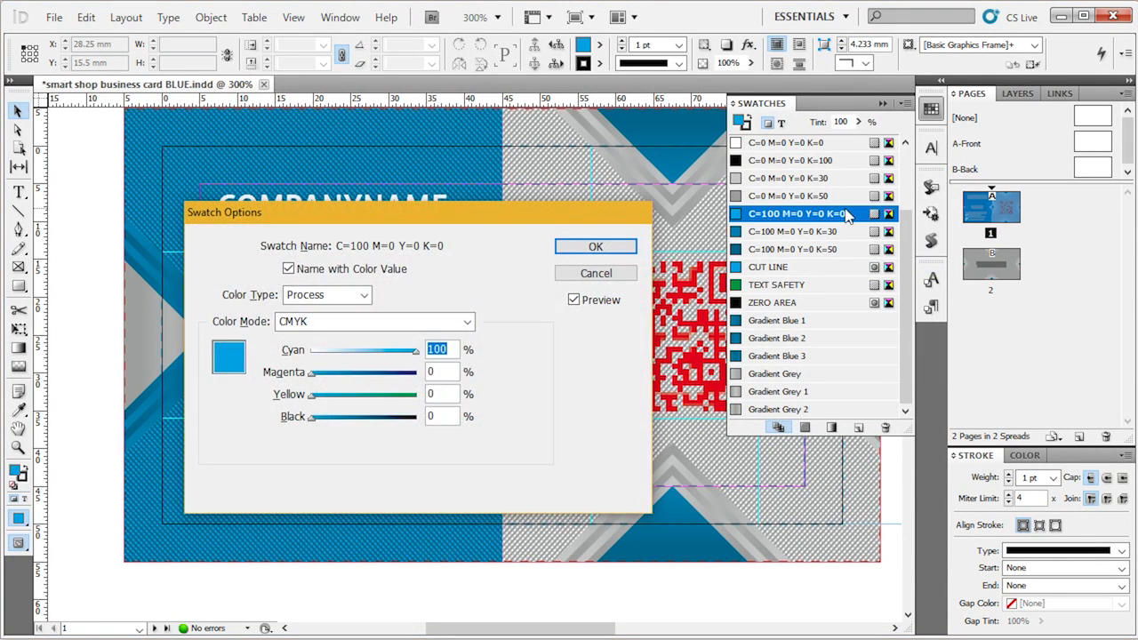
type("0")
key("Tab")
type("100")
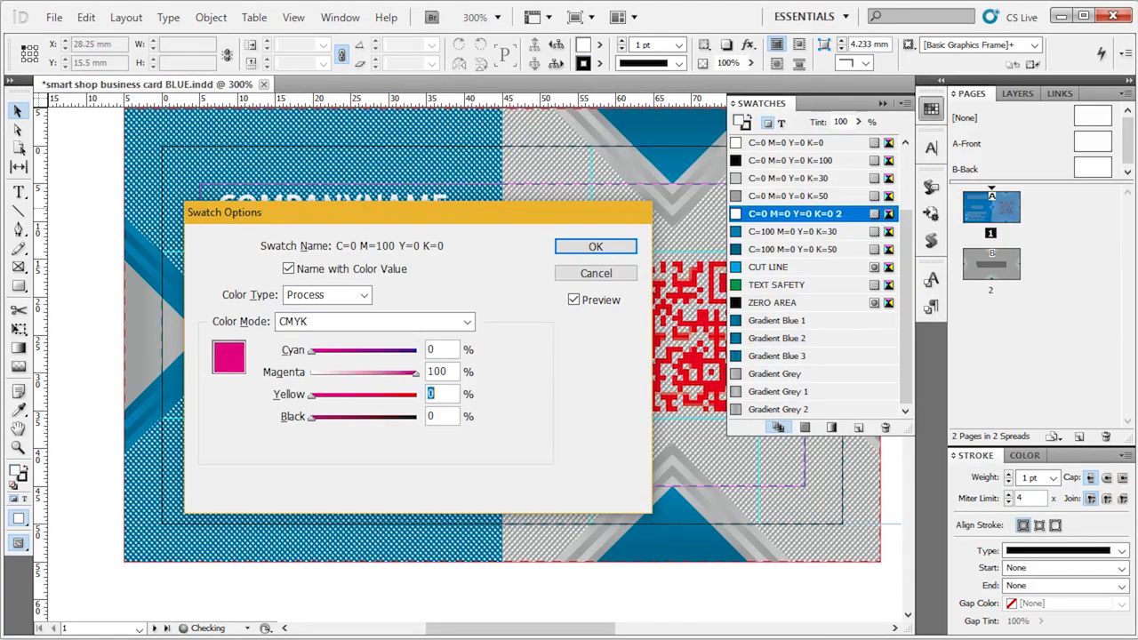
key("Tab")
type("10")
key("Tab")
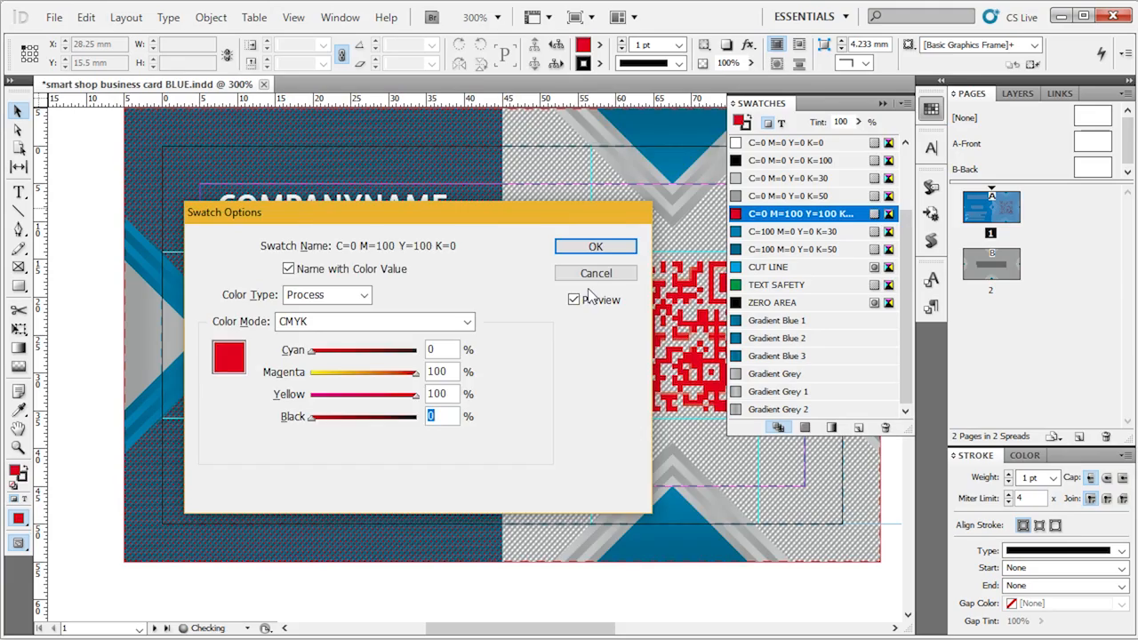
key("Return")
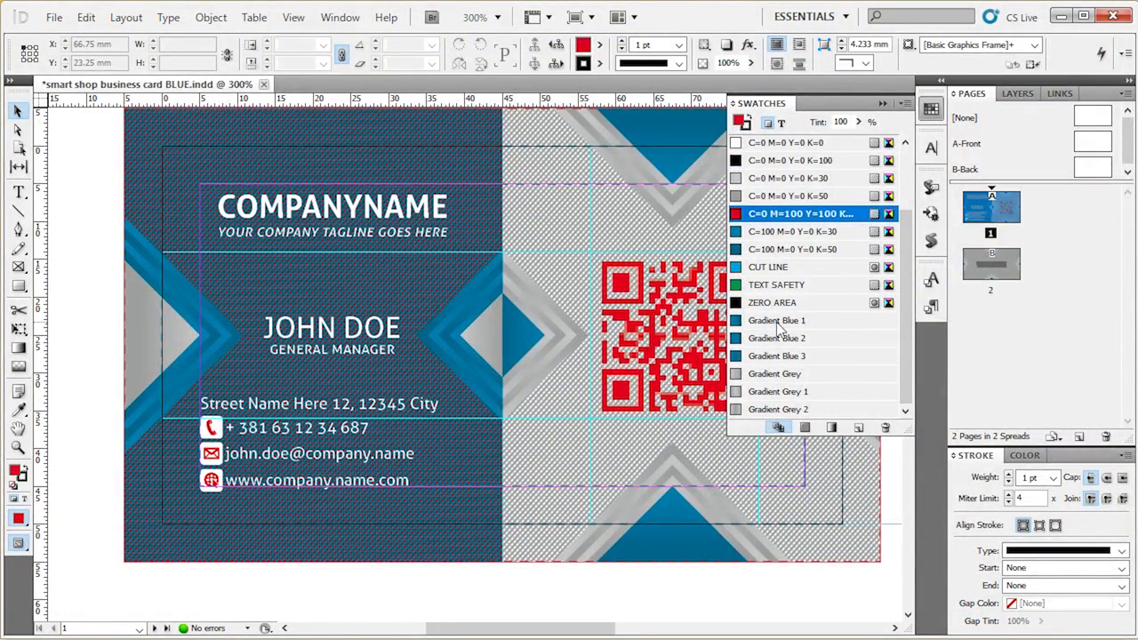
- Change the blue swatch with K=30 to 0% cyan, 100% magenta and 100% yellow, keeping its black value
double_click(849, 233)
type("0")
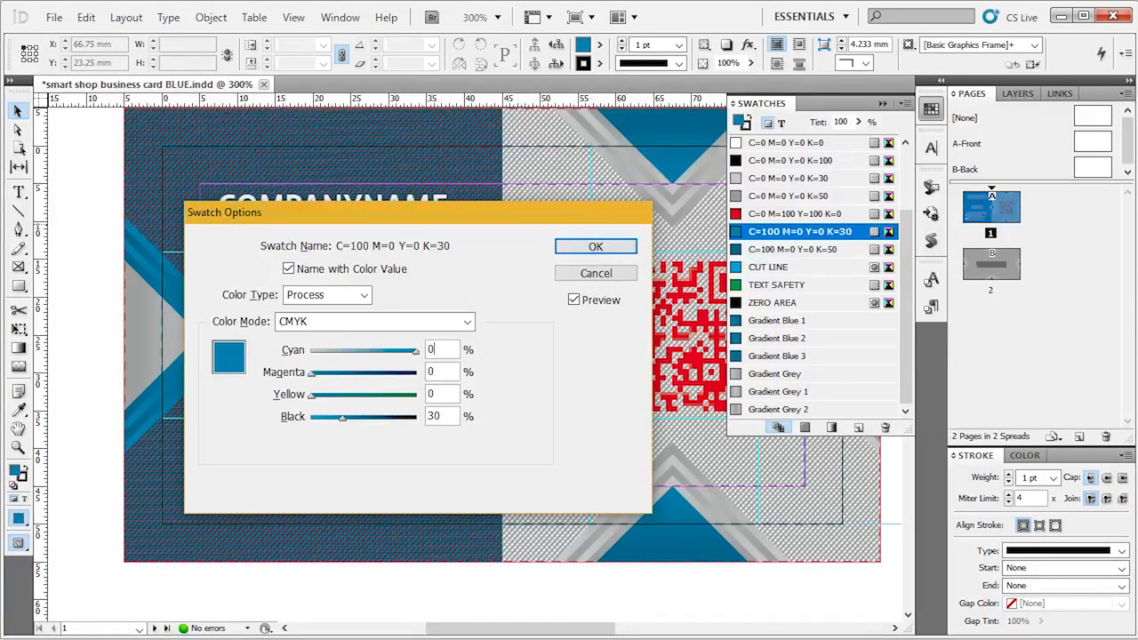
key("Tab")
type("100")
key("Tab")
type("100")
key("Tab")
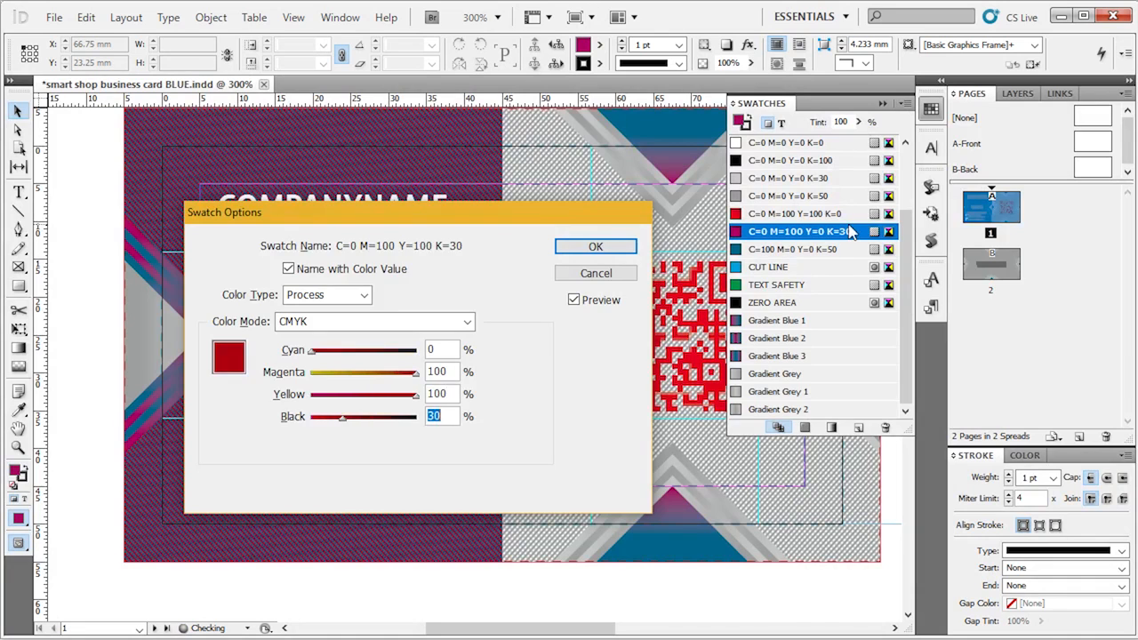
key("Return")
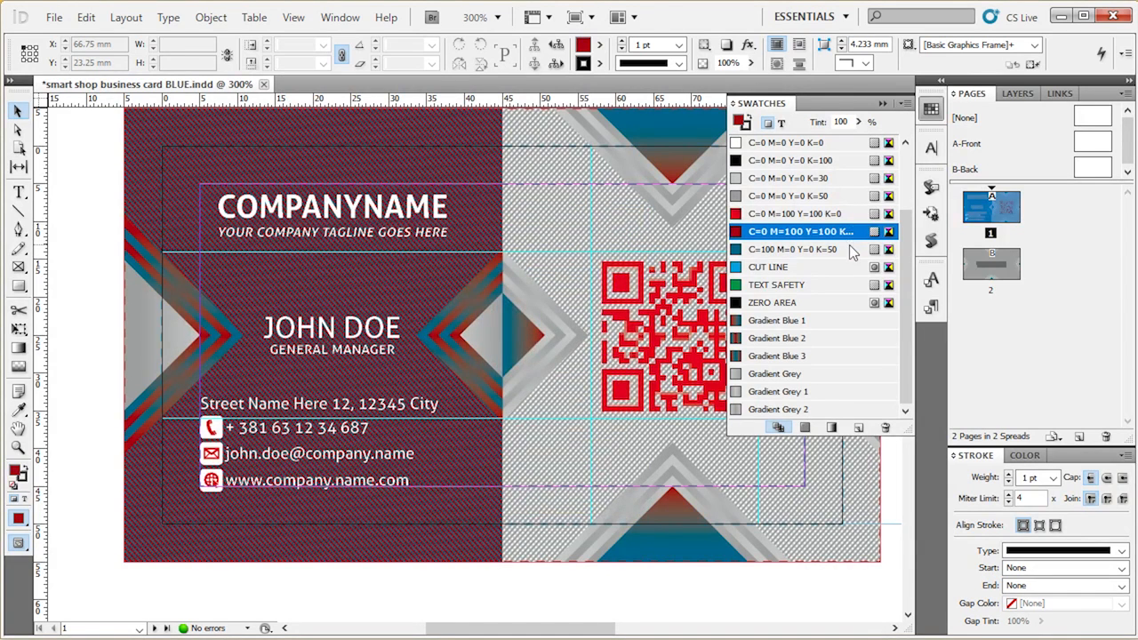
- Change the blue swatch with K=50 to 0% cyan, 100% magenta and 100% yellow, keeping its black value
double_click(849, 249)
key("Tab")
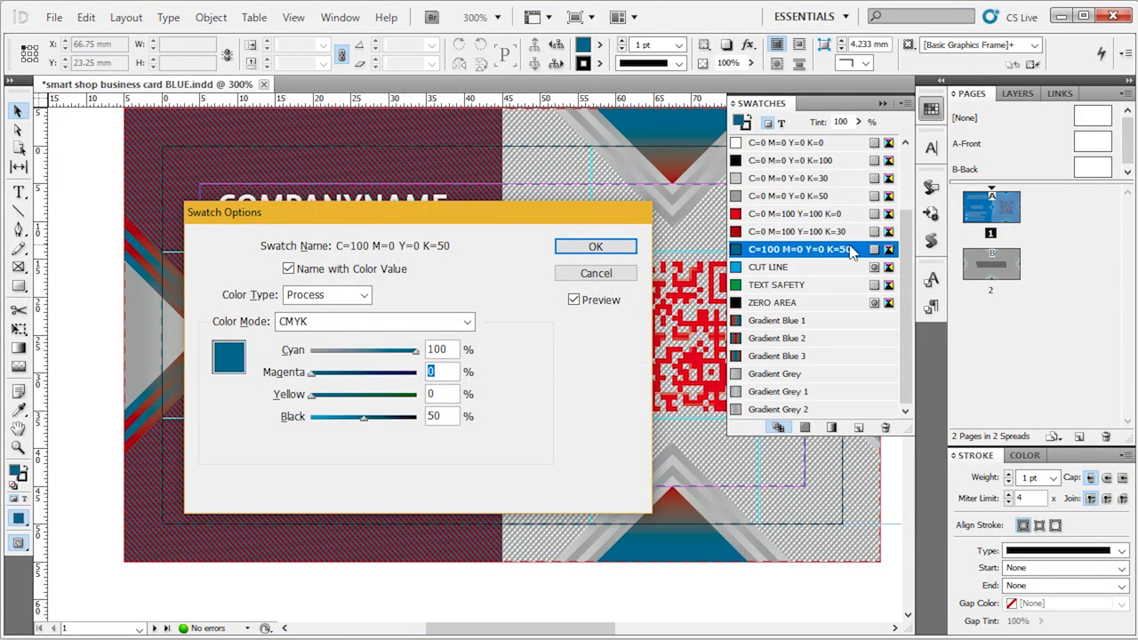
left_click_drag(450, 349, 419, 351)
type("0")
key("Tab")
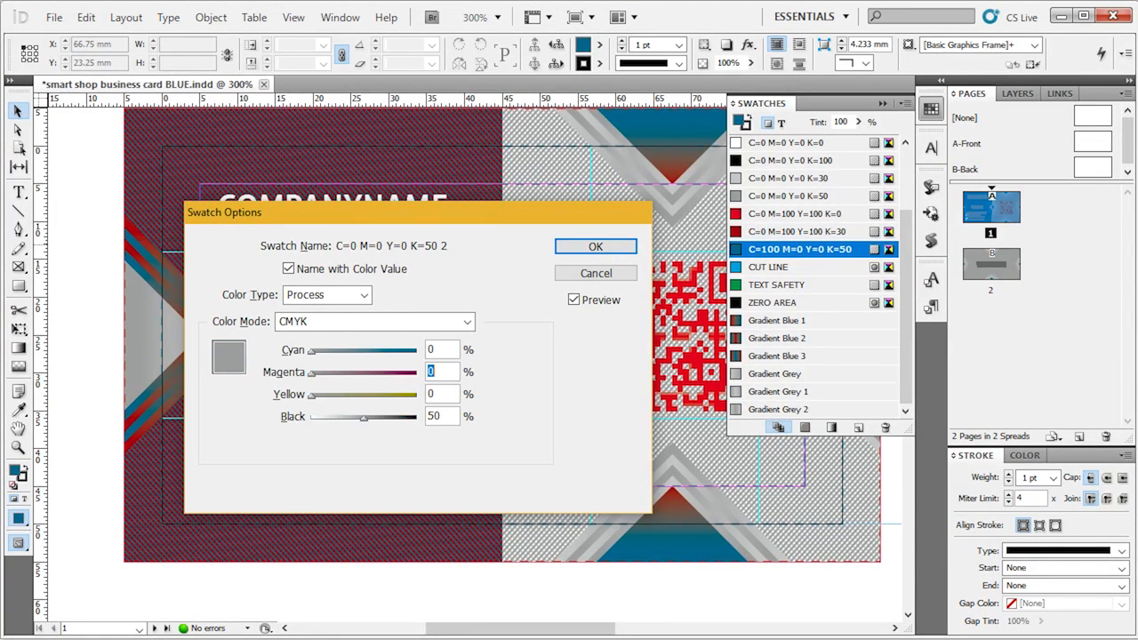
type("100")
key("Tab")
type("100")
key("Tab")
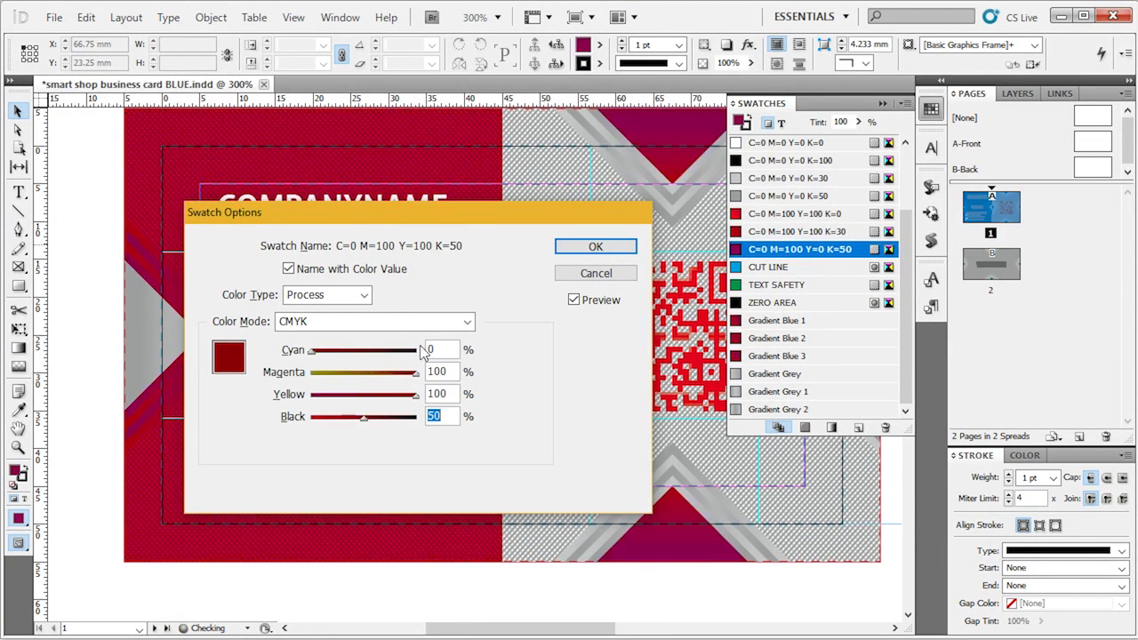
key("Return")
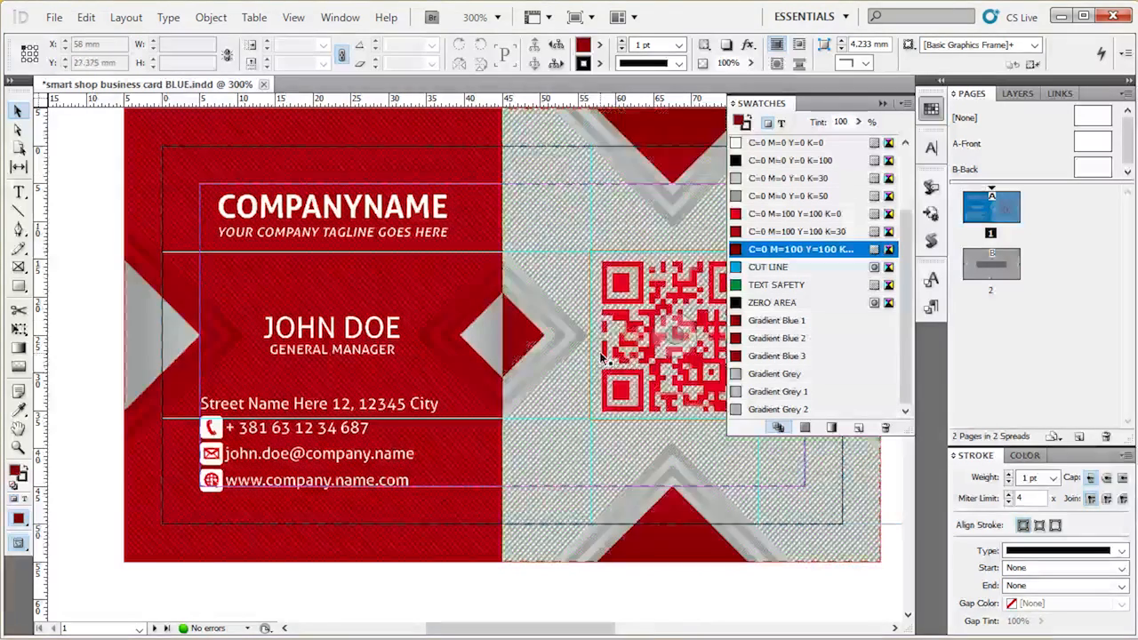
- Check the recoloured design on both the front and back of the card, and put the swatches away
scroll(591, 338, "down", 10)
scroll(599, 360, "down", 2)
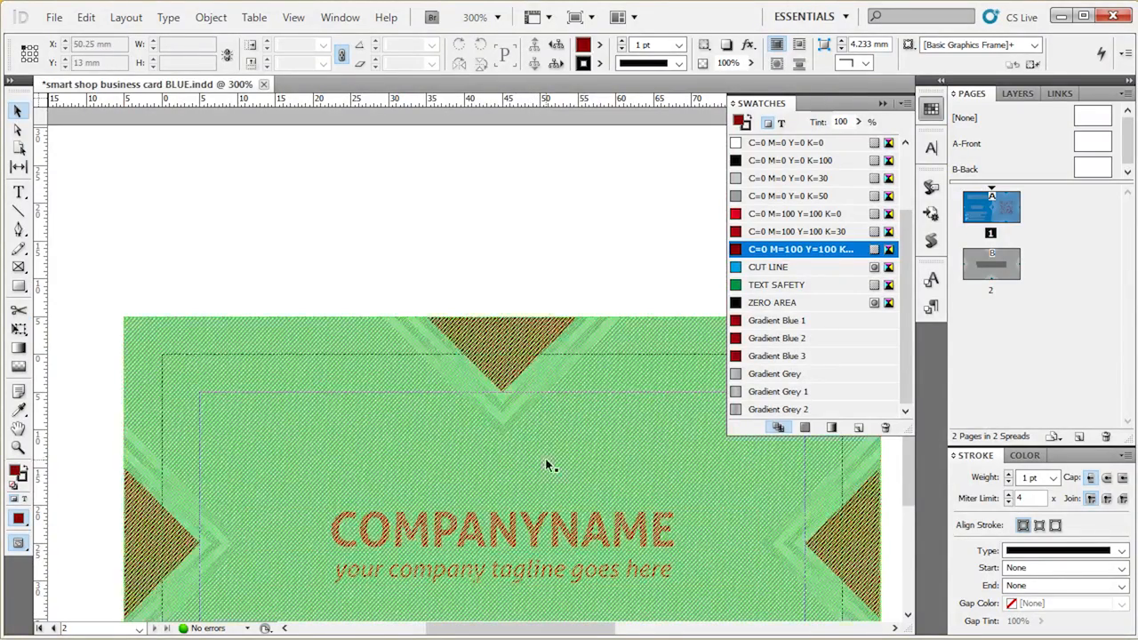
left_click_drag(489, 234, 477, 459)
left_click_drag(462, 169, 462, 500)
left_click_drag(481, 302, 460, 467)
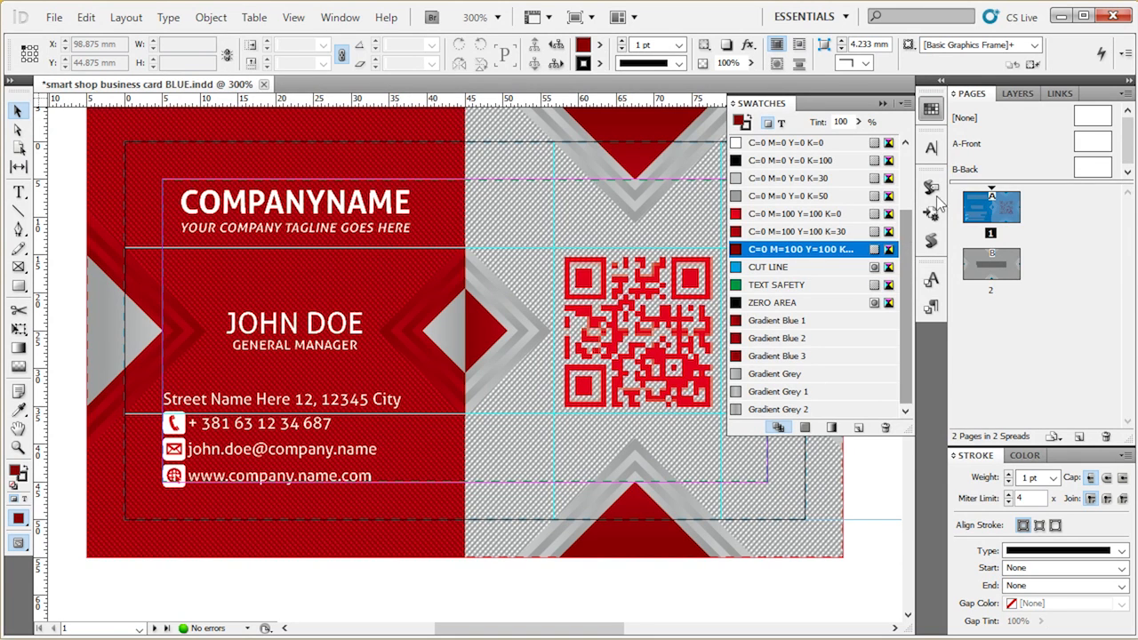
left_click(934, 111)
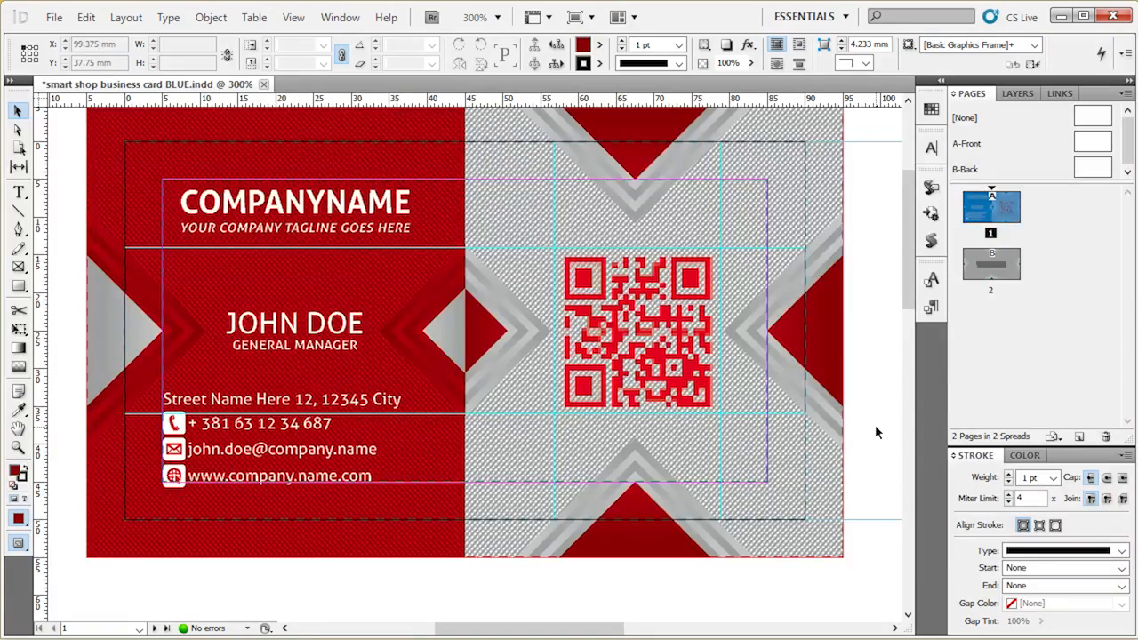
key("ctrl+minus")
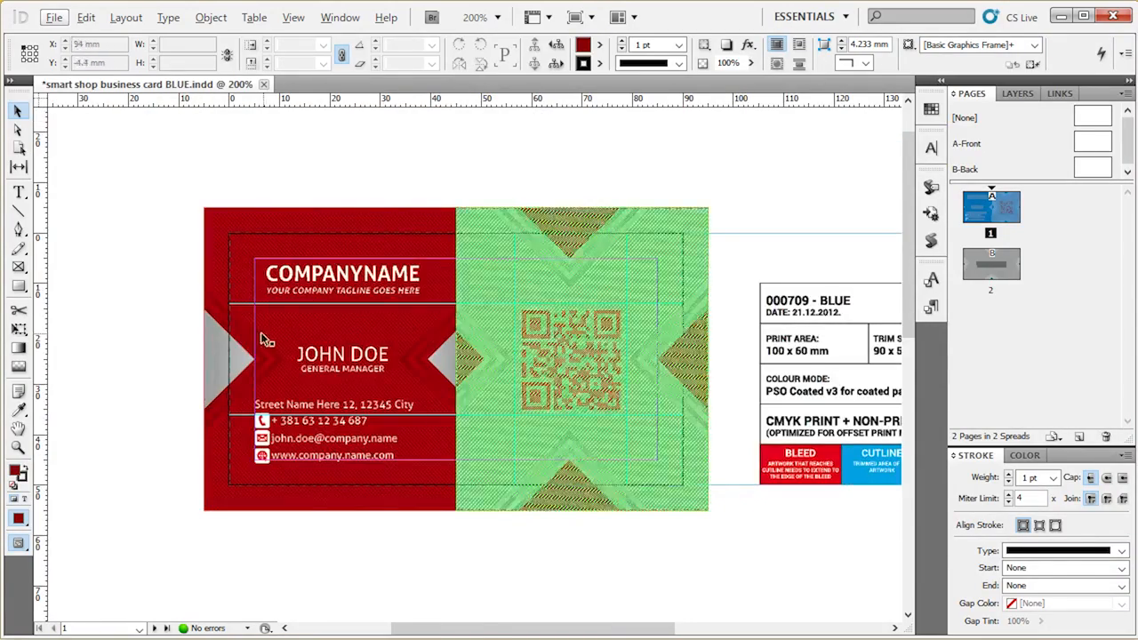
key("ctrl+equal")
- Fill the COMPANYNAME text frame with the C=0 M=100 Y=100 K=0 swatch
left_click(438, 214)
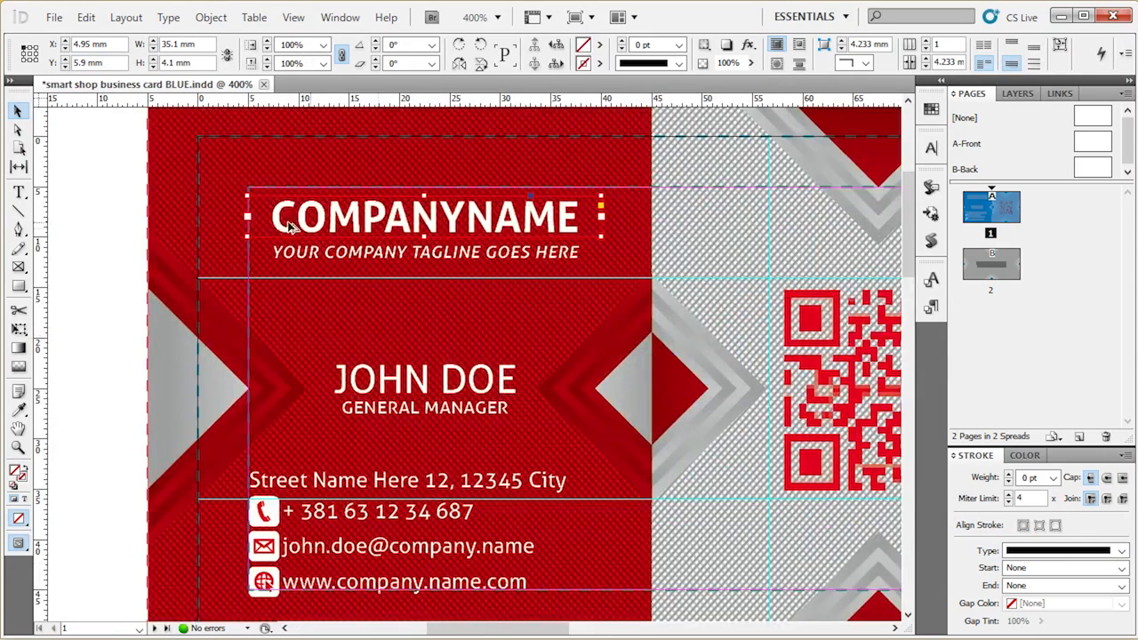
scroll(249, 219, "up", 2)
scroll(361, 228, "up", 1)
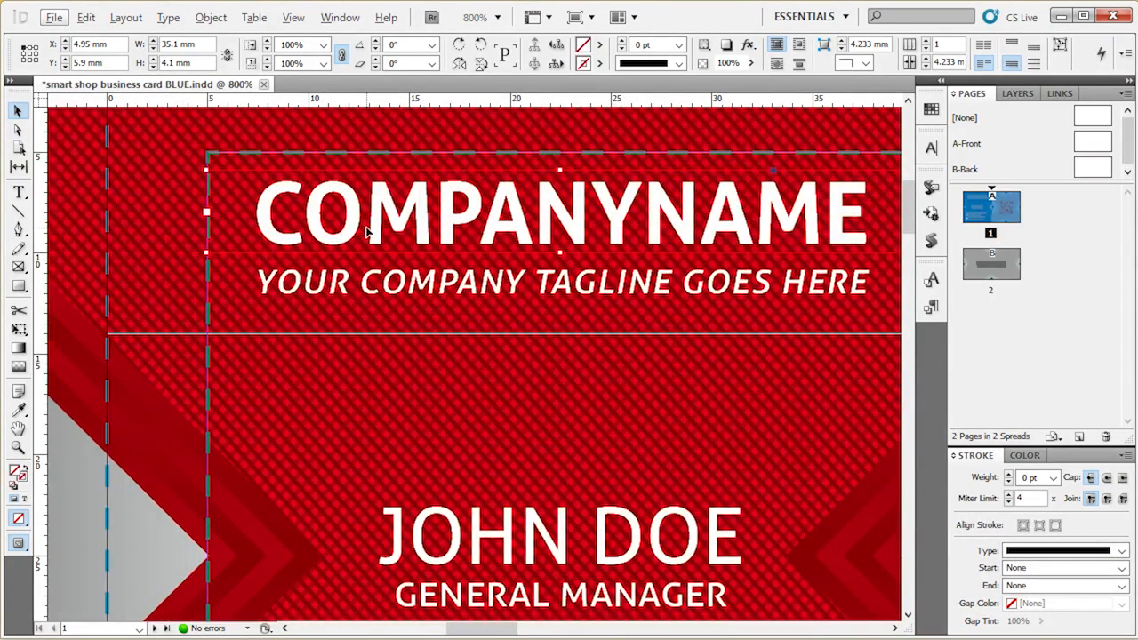
left_click(931, 109)
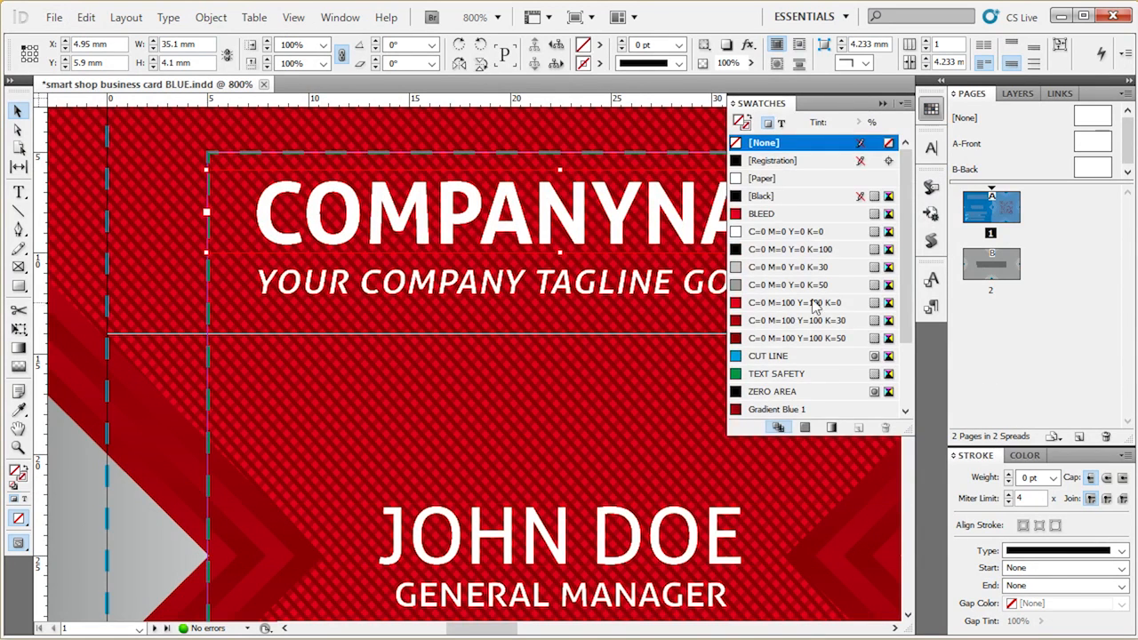
scroll(807, 339, "down", 2)
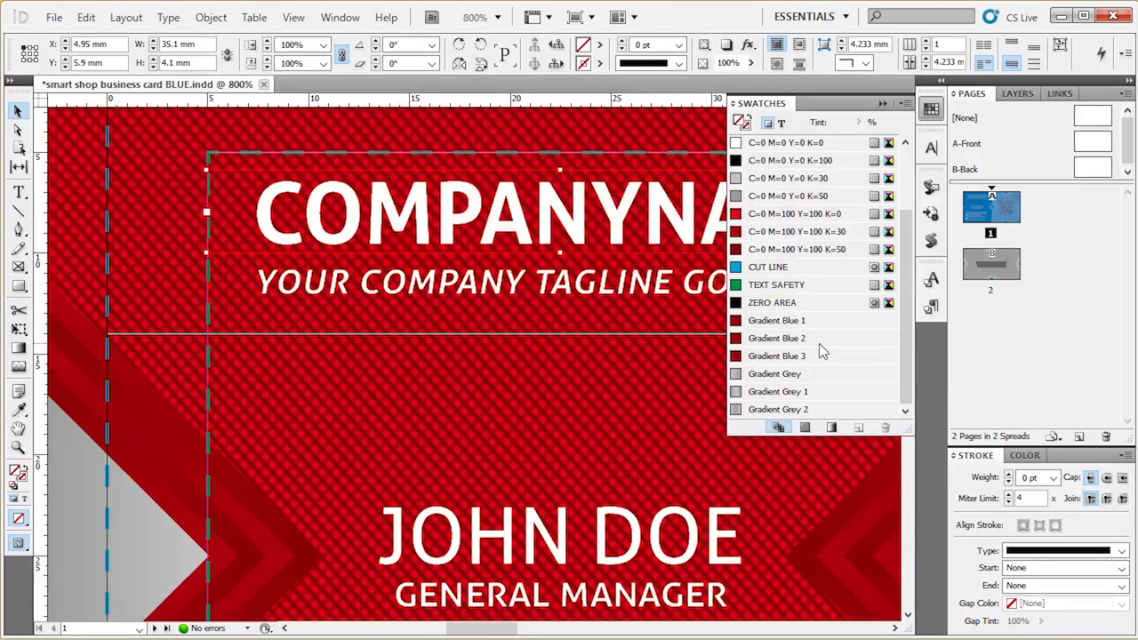
scroll(819, 345, "up", 1)
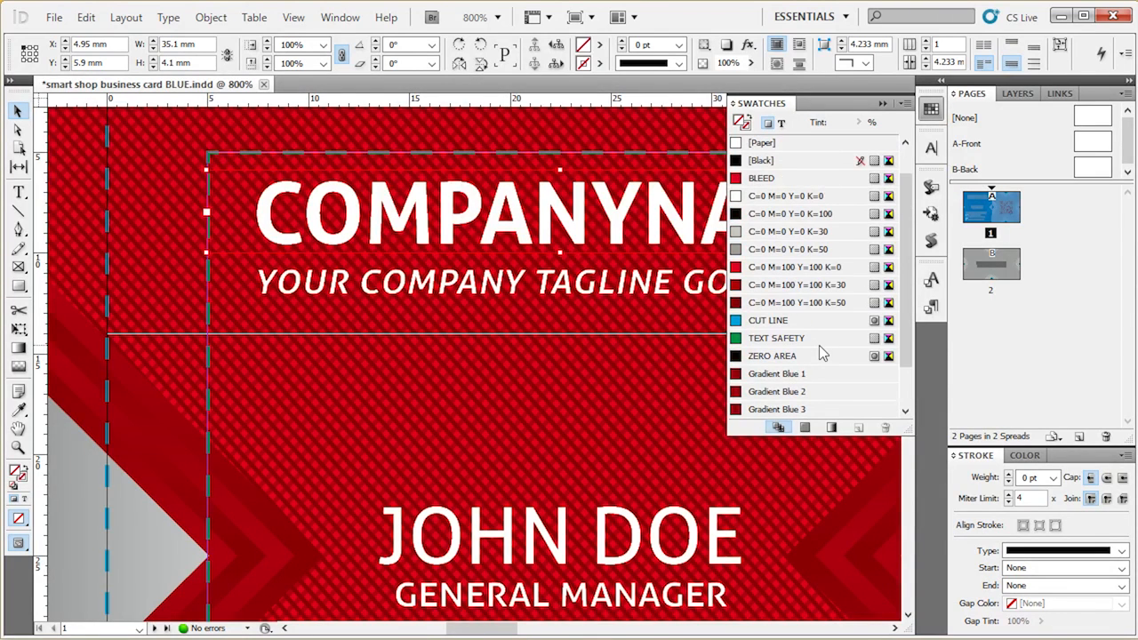
left_click(785, 269)
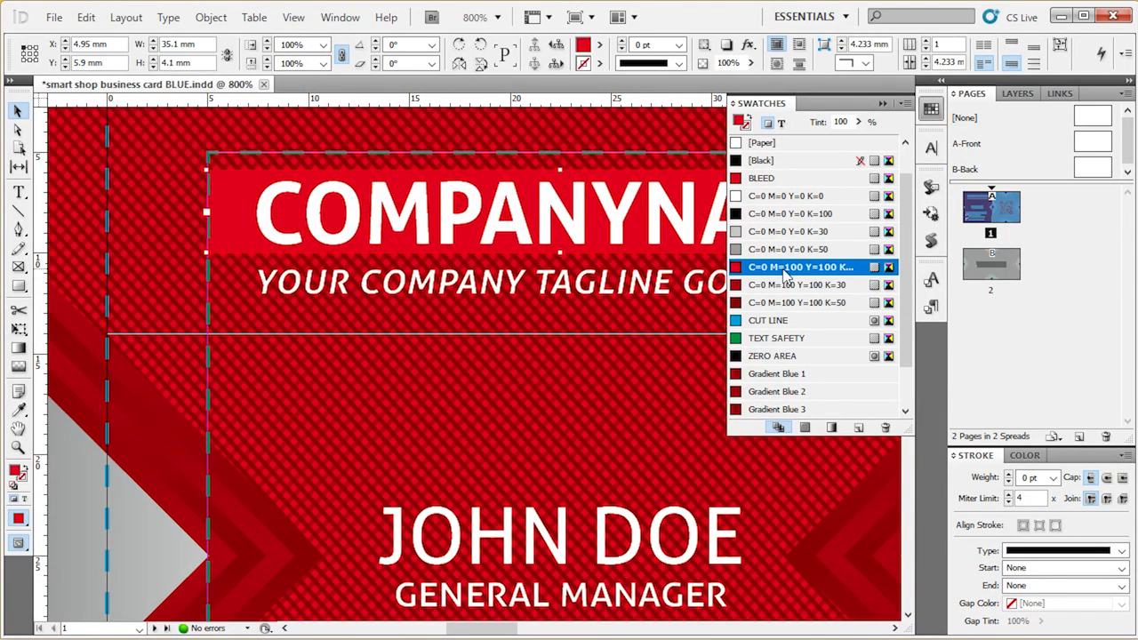
- Put the swatches away and undo the red fill applied to the COMPANYNAME text frame
left_click(931, 108)
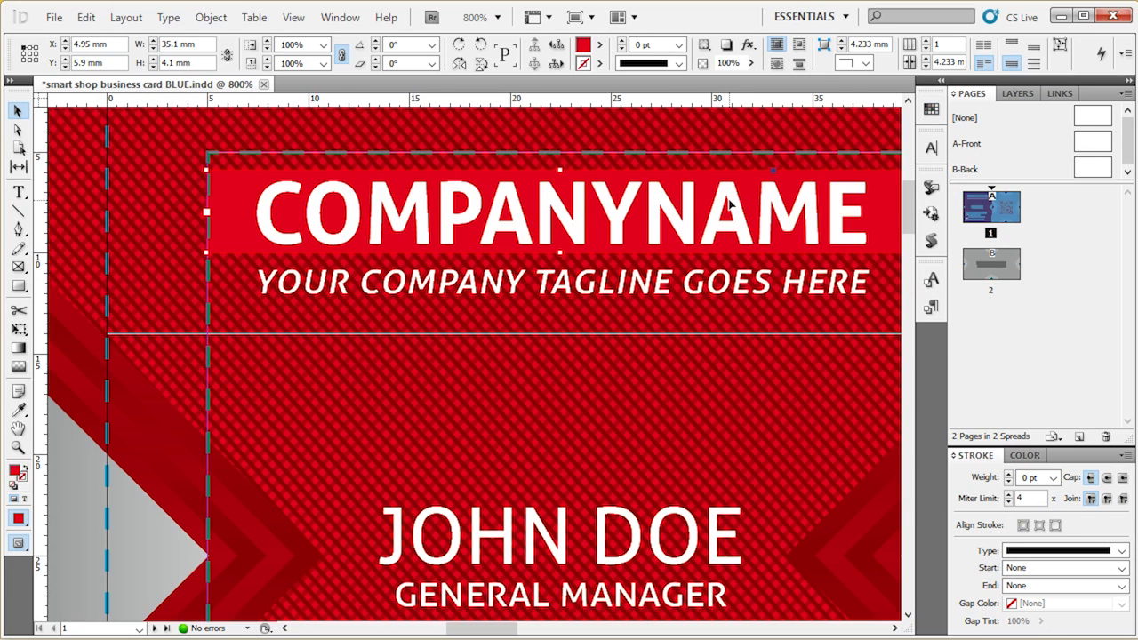
scroll(296, 182, "up", 3)
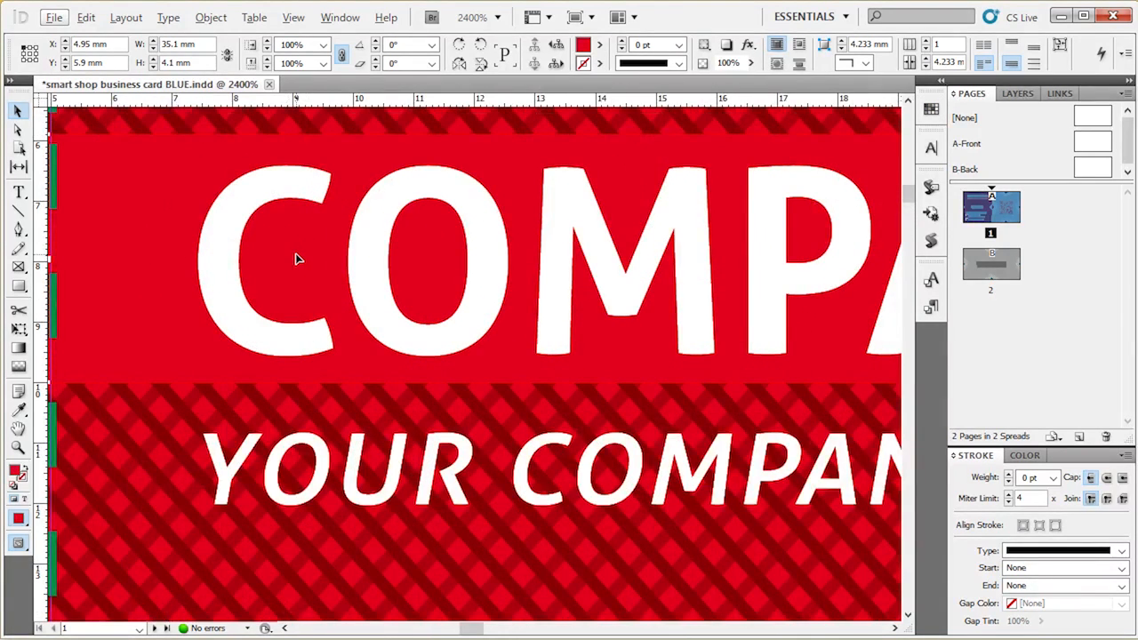
left_click(85, 17)
left_click(85, 17)
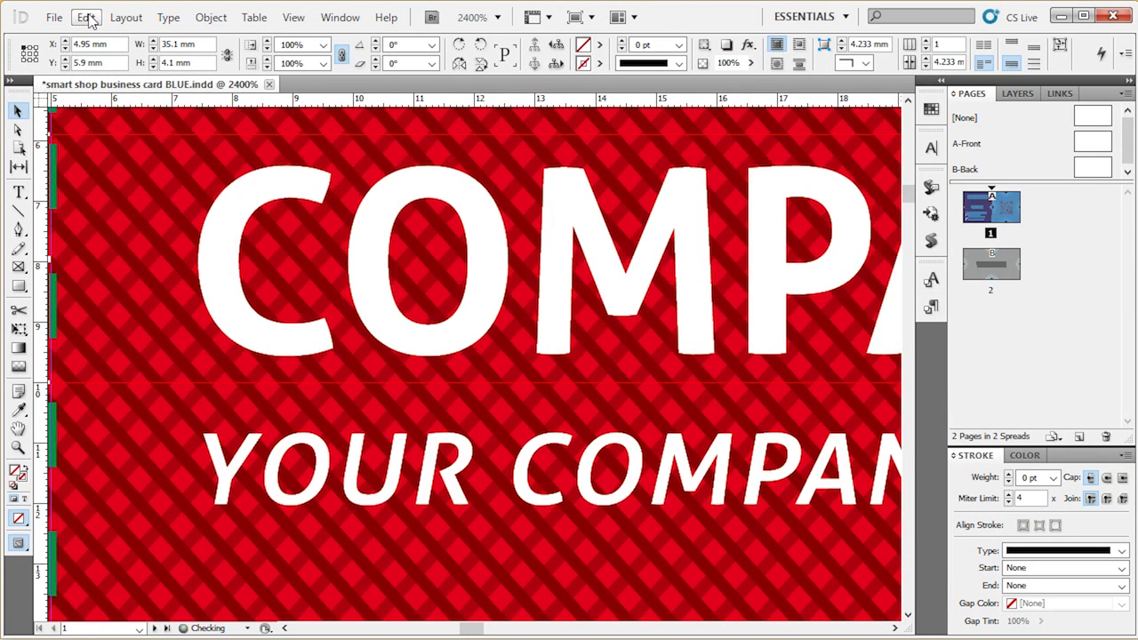
scroll(559, 378, "down", 2)
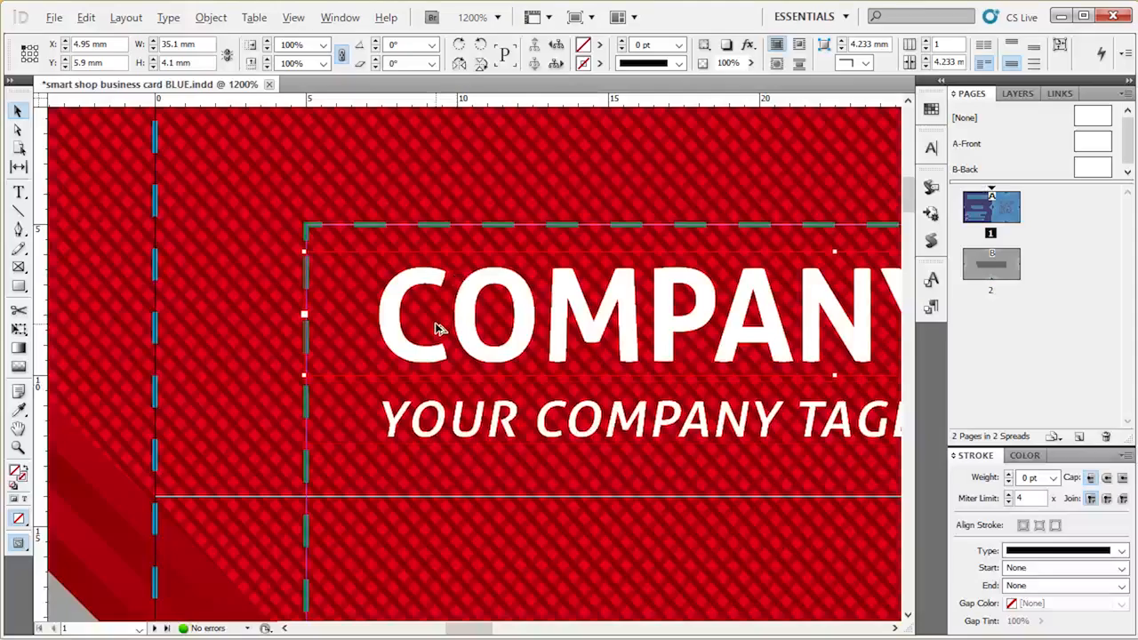
scroll(355, 370, "up", 1)
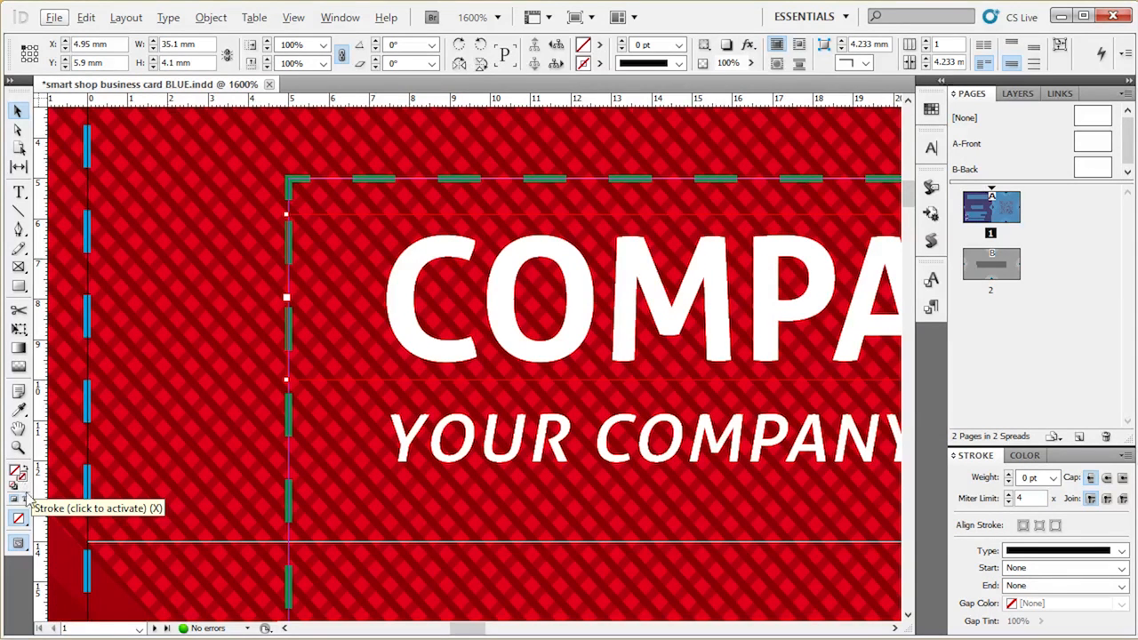
- Switch the formatting target from the frame to its text and apply the C=0 M=100 Y=100 K=0 swatch to COMPANYNAME
left_click(27, 503)
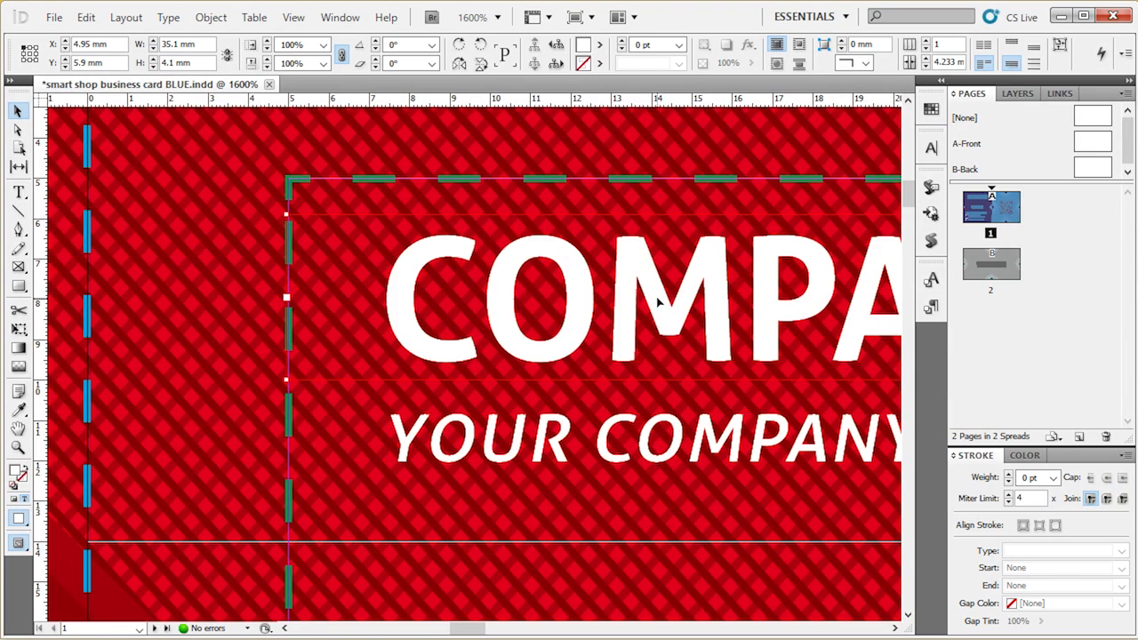
left_click(931, 108)
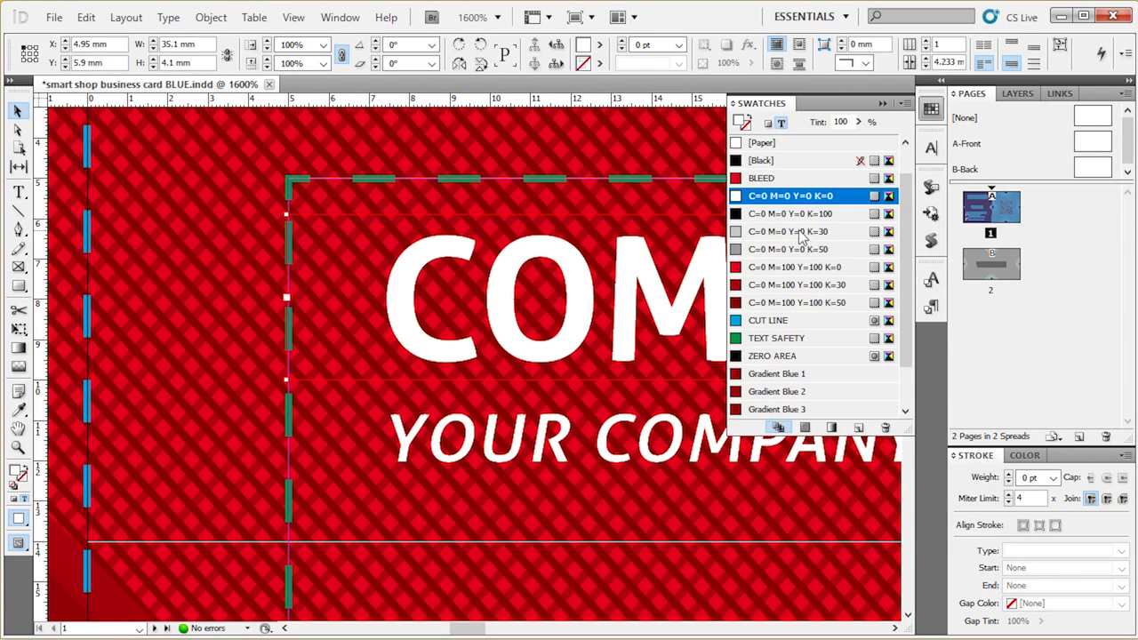
left_click(797, 269)
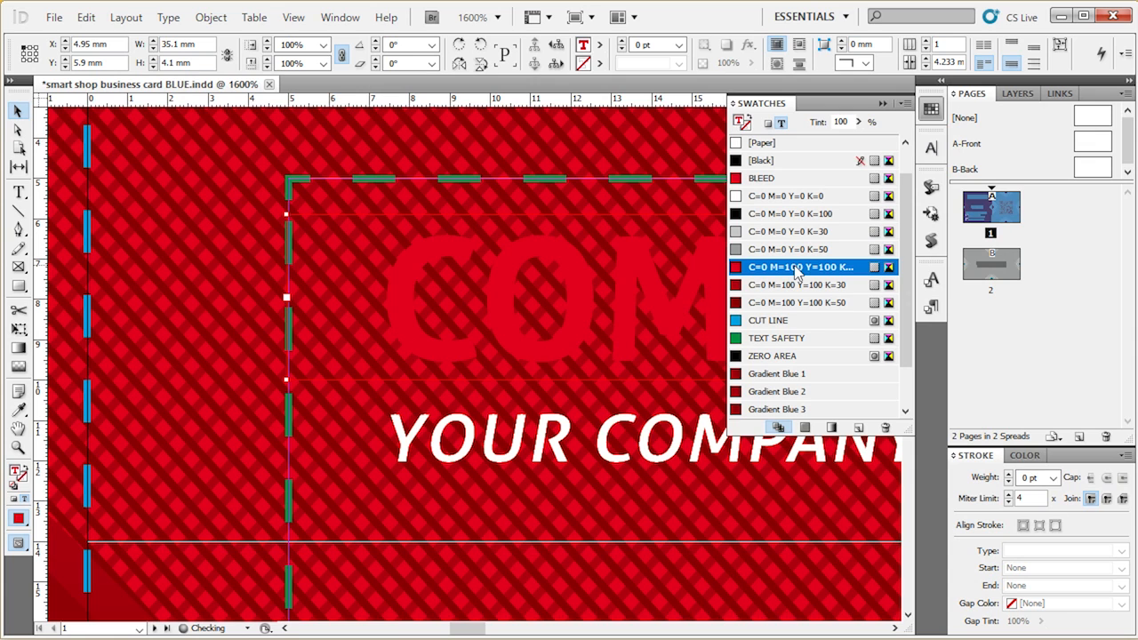
left_click(796, 326)
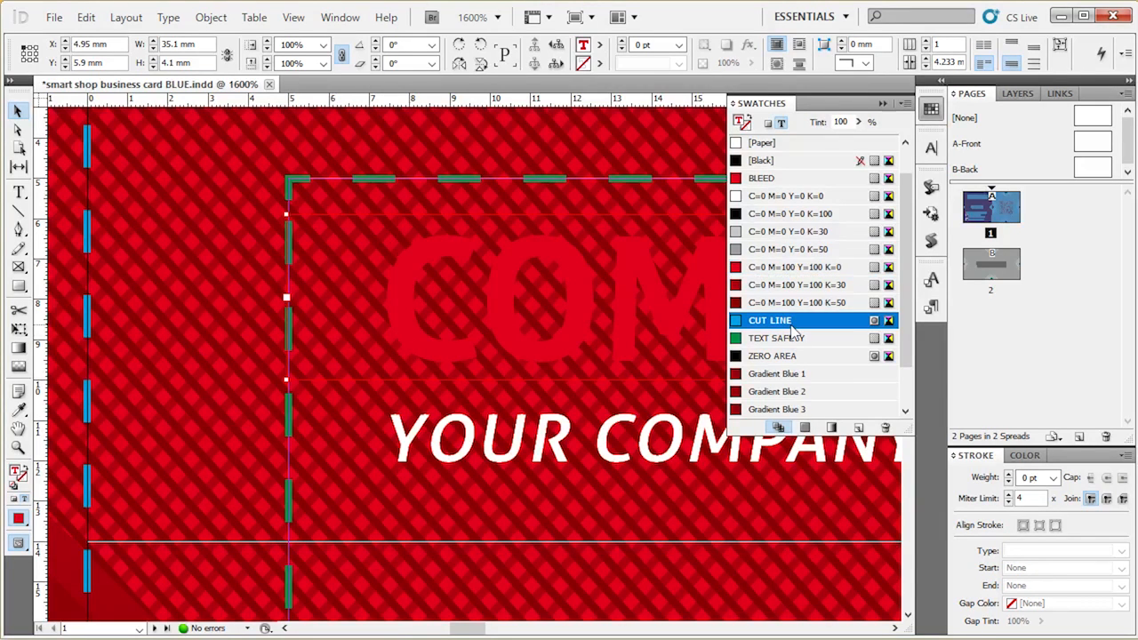
- Recolour the COMPANYNAME text with the C=0 M=0 Y=0 K=0 swatch, put the swatches away and deselect the frame
left_click(810, 199)
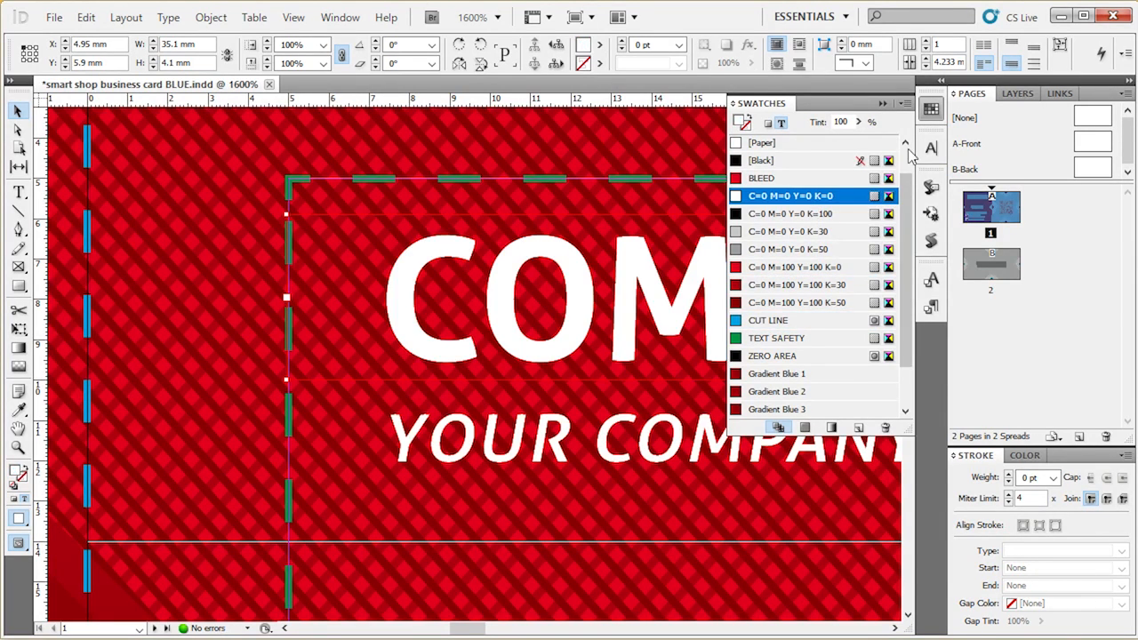
left_click(931, 108)
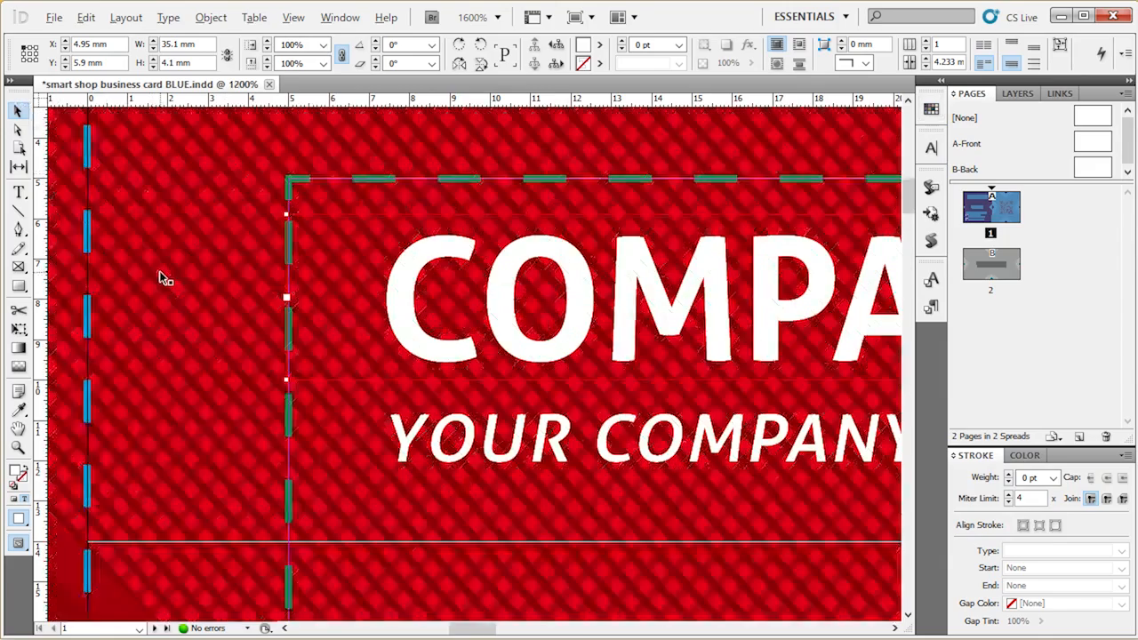
scroll(163, 277, "down", 5)
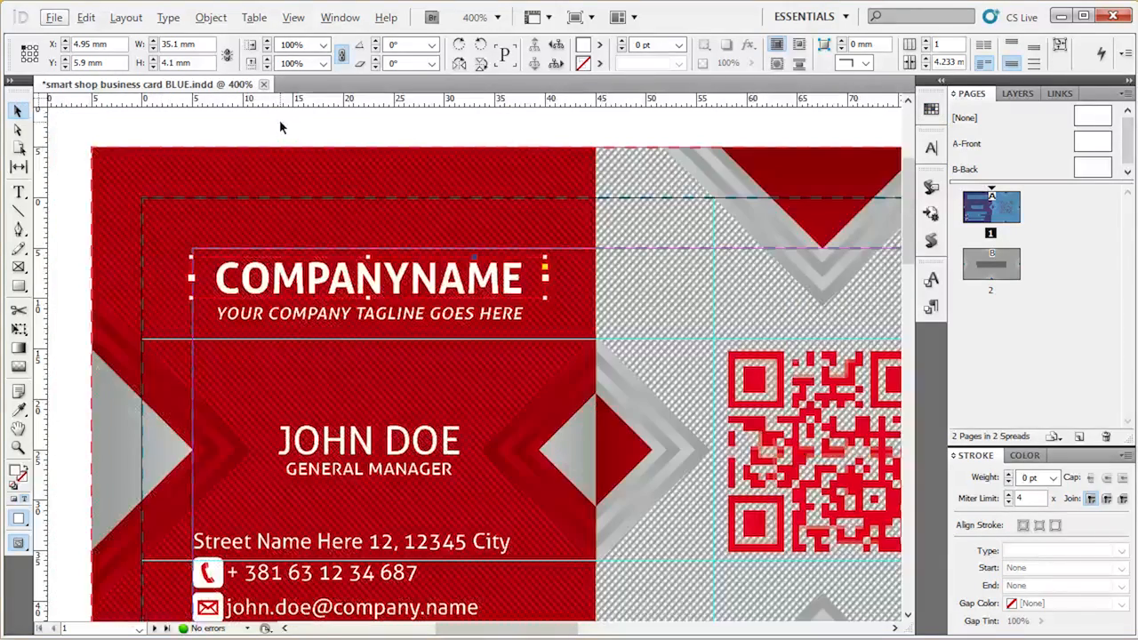
left_click(279, 120)
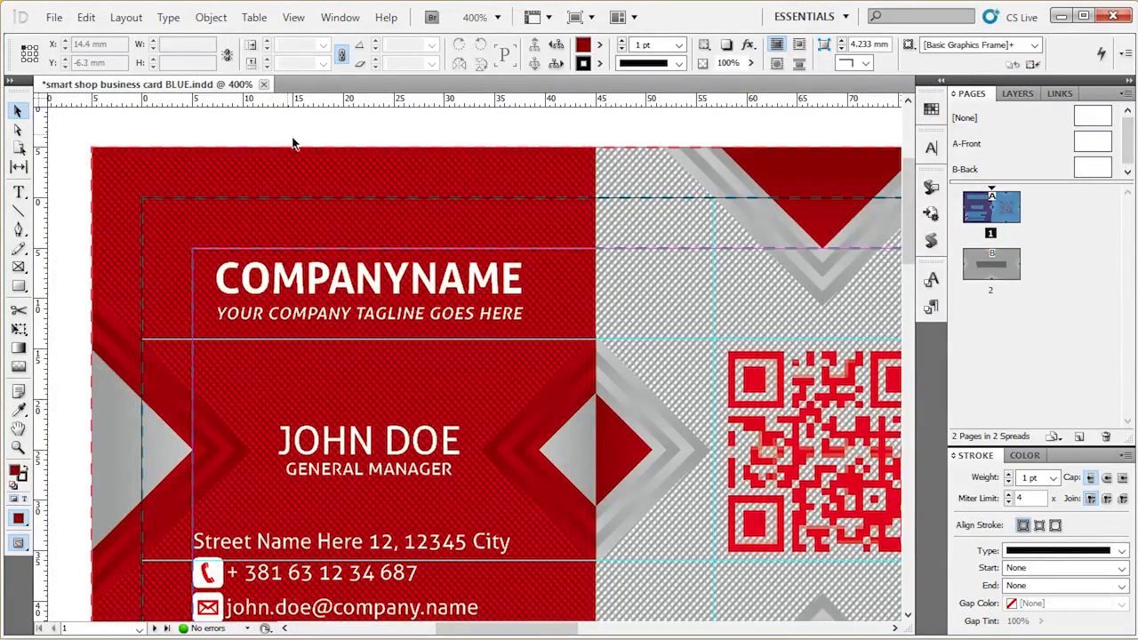
- Examine the document's paragraph styles and the character formatting options available for the COMPANYNAME text
left_click(931, 308)
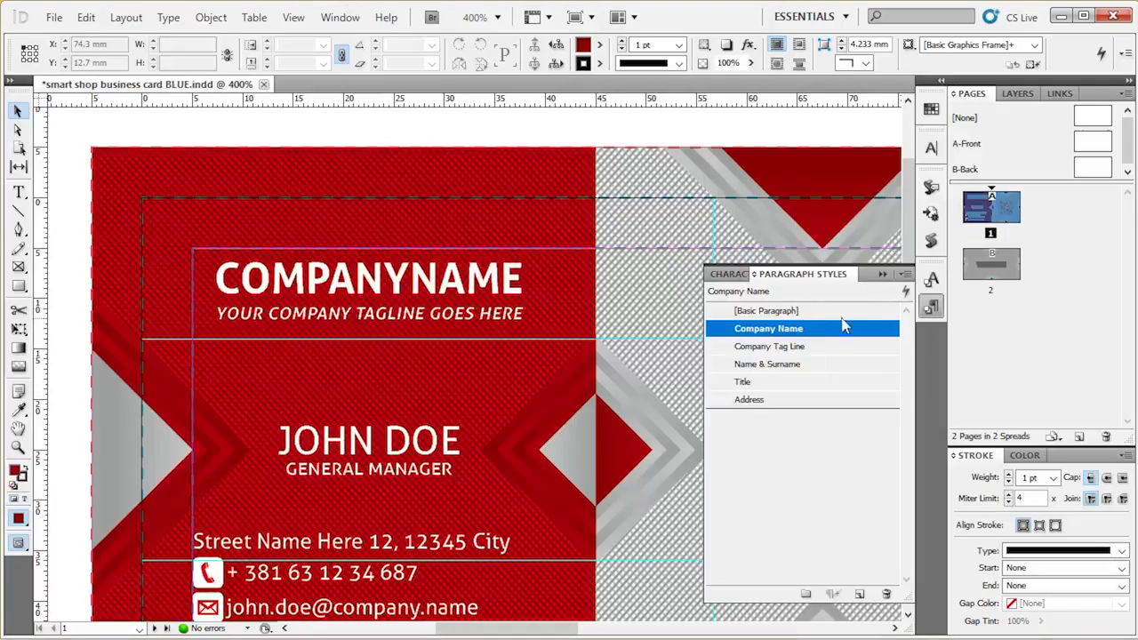
left_click(931, 307)
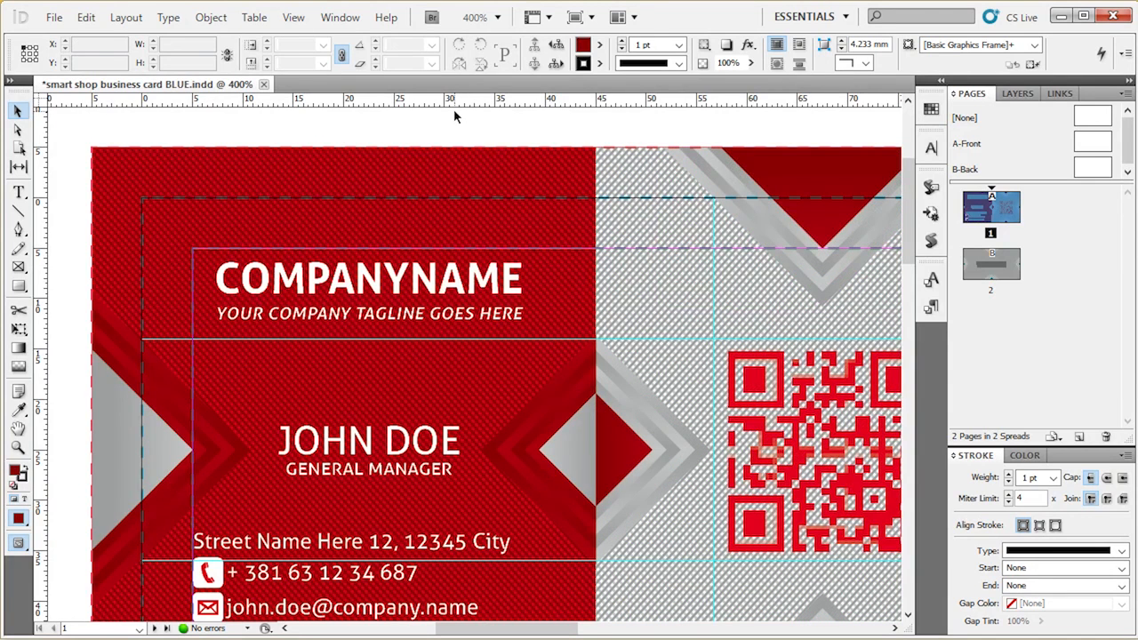
left_click_drag(427, 296, 458, 253)
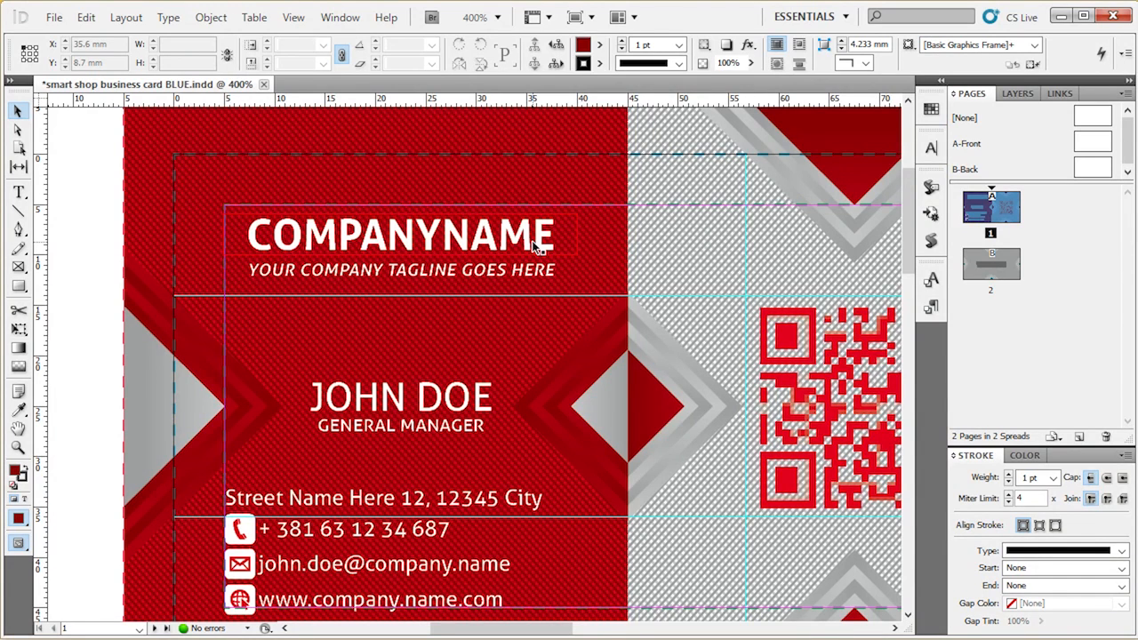
left_click(340, 17)
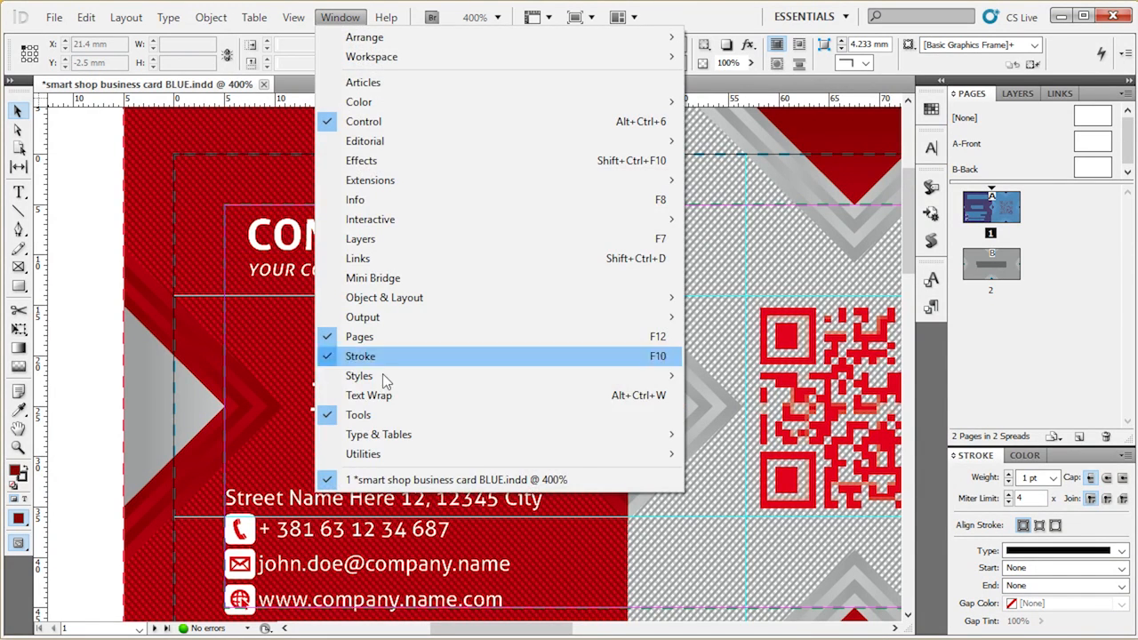
mouse_move(405, 441)
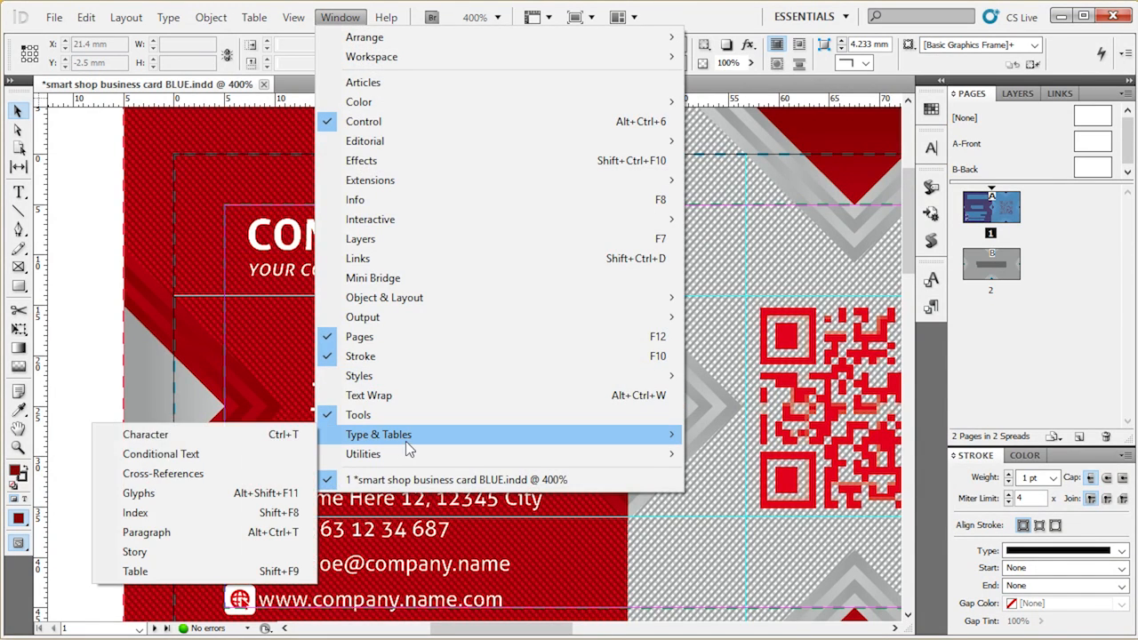
left_click(221, 436)
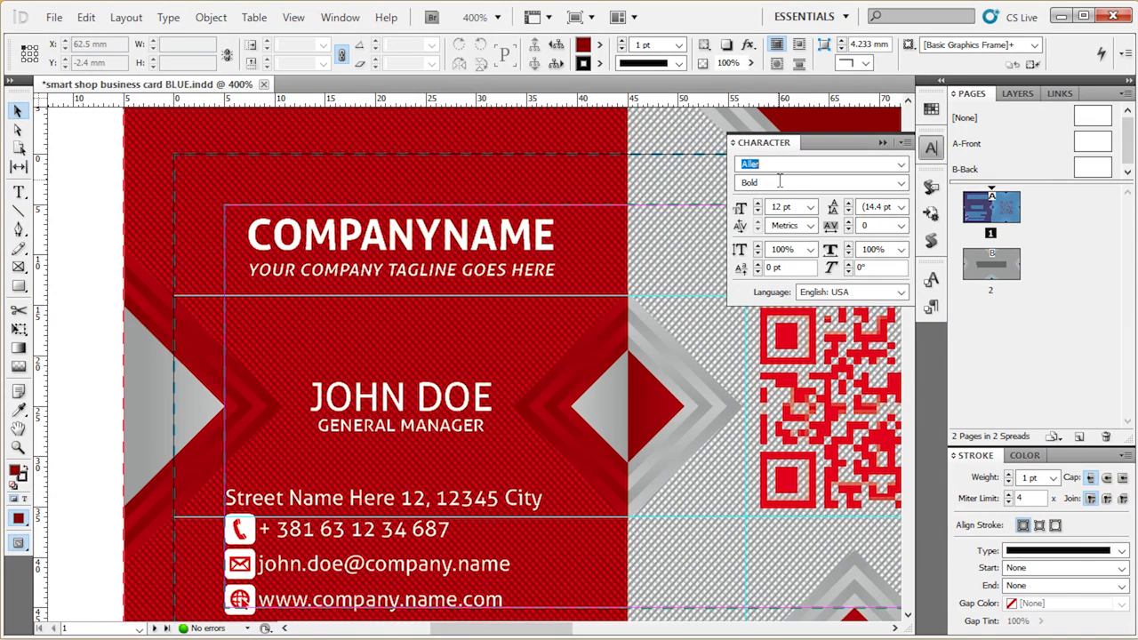
left_click(439, 241)
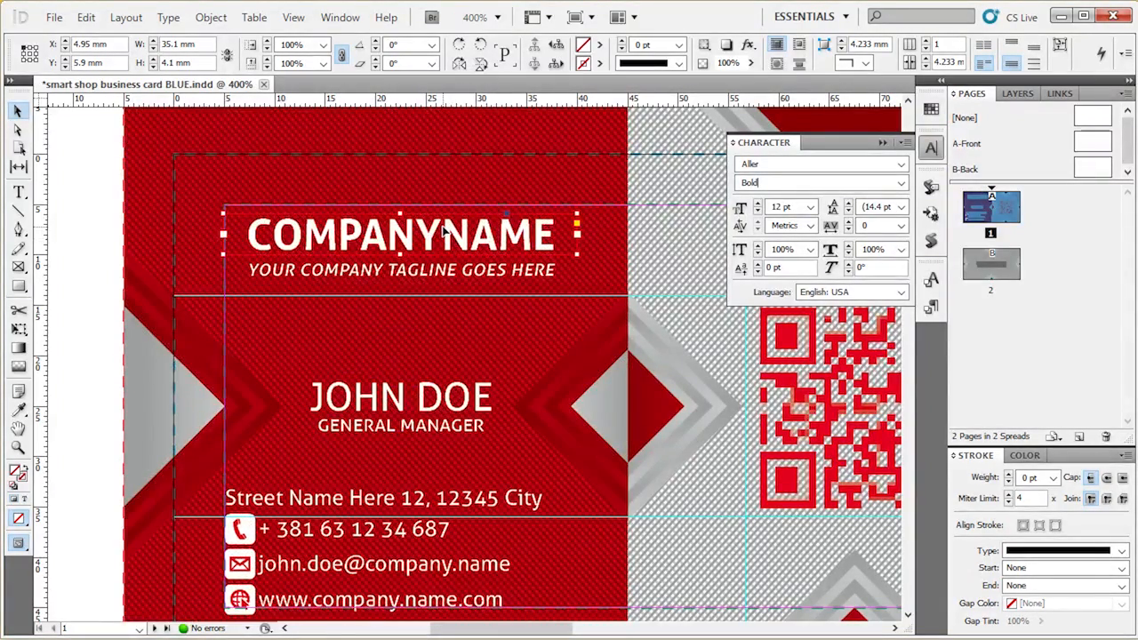
left_click(931, 148)
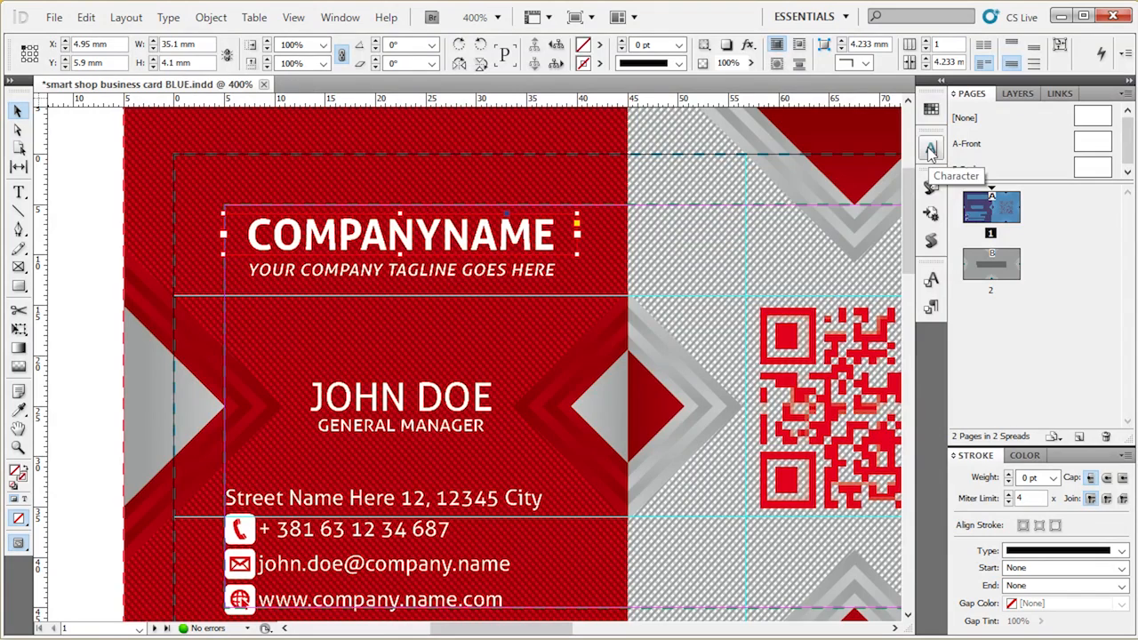
double_click(471, 236)
left_click_drag(247, 235, 571, 233)
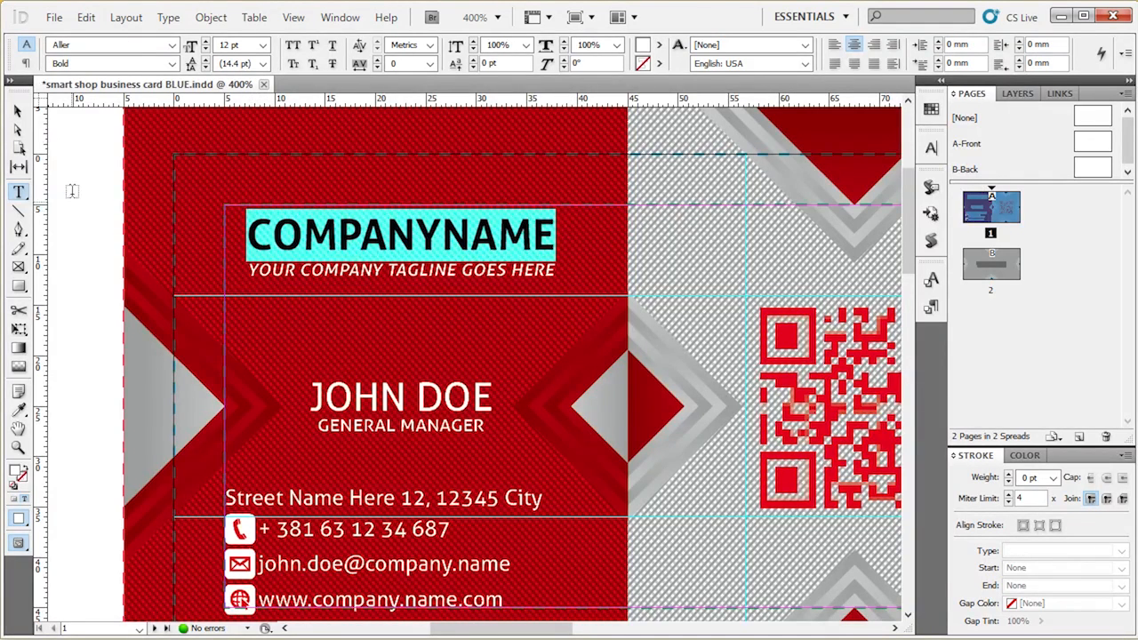
left_click(17, 111)
left_click(83, 189)
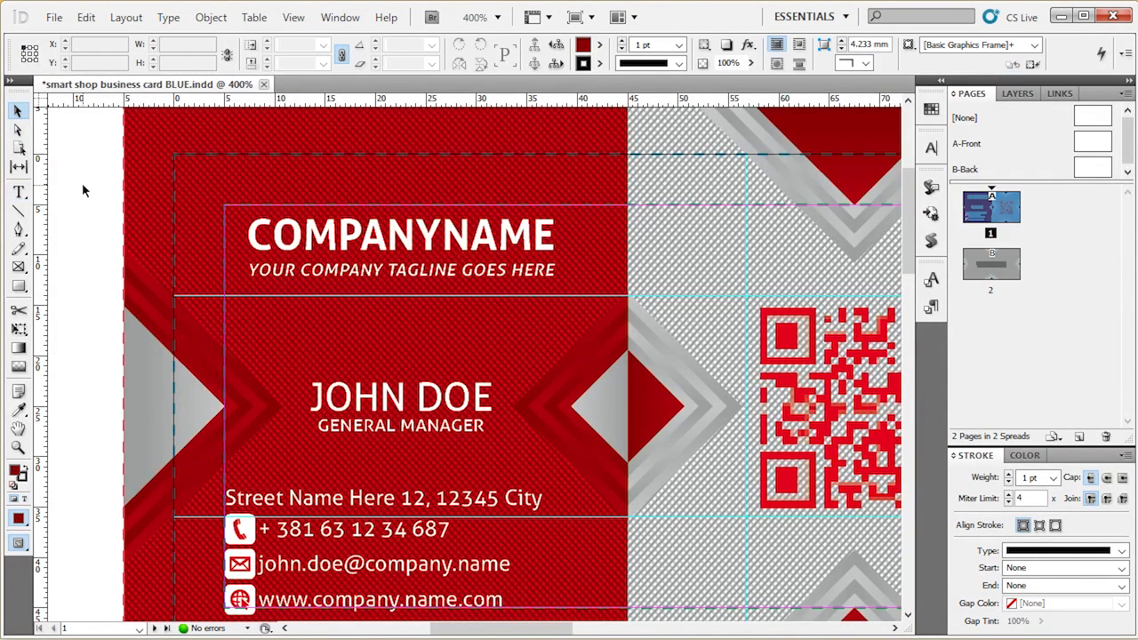
- Replace the COMPANYNAME text on the front of the card with "Smart Shop" and deselect it
key("t")
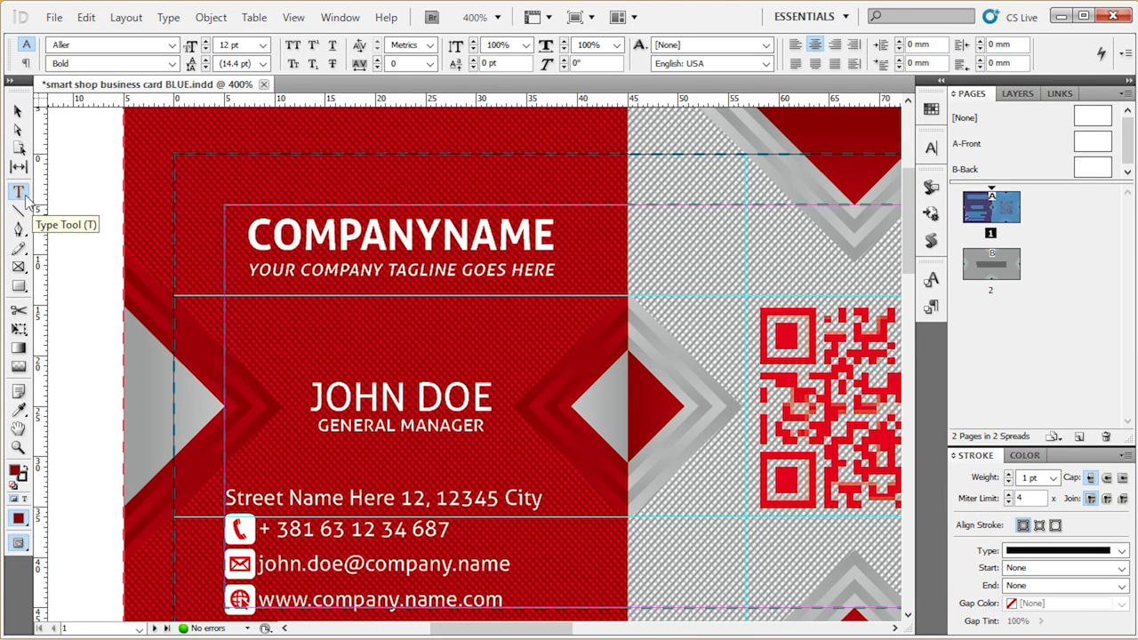
left_click_drag(253, 235, 556, 235)
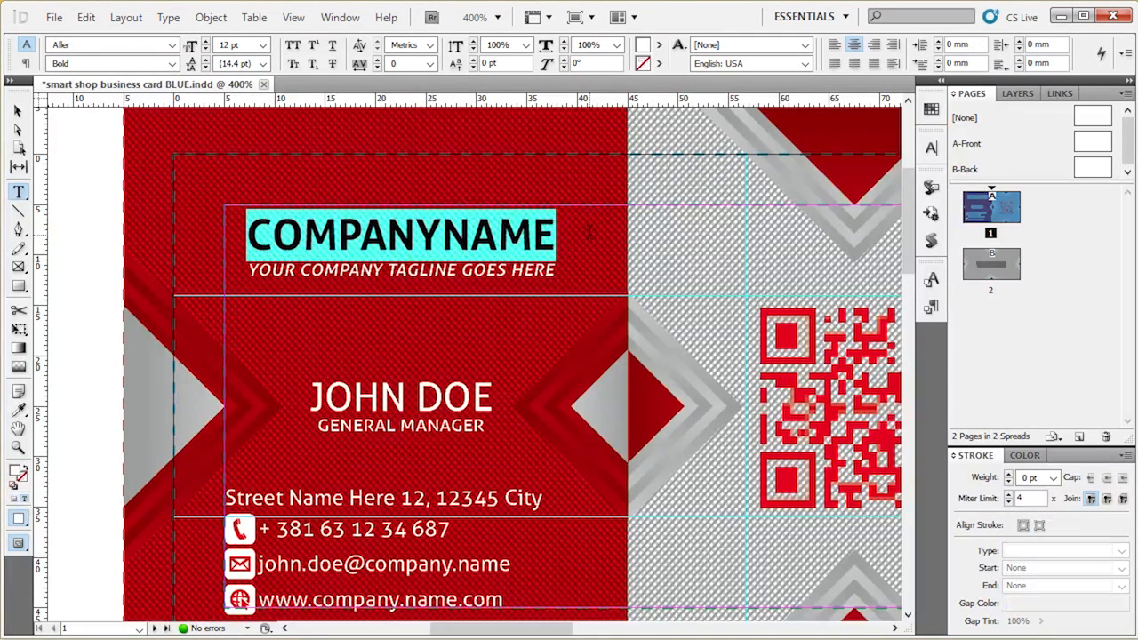
type("Smart ")
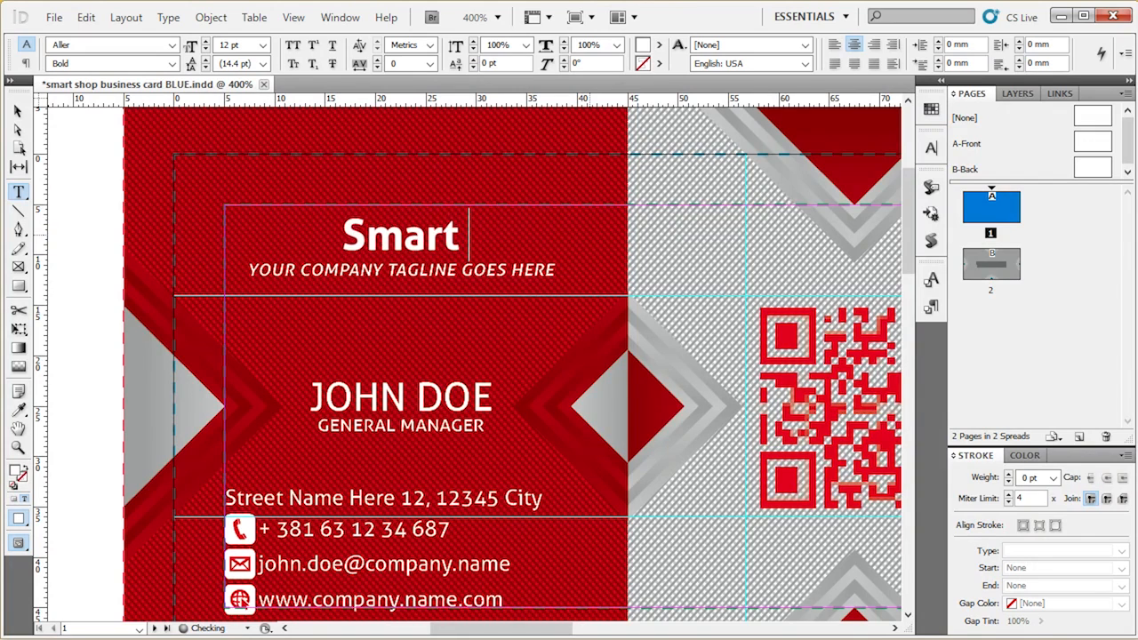
type("Shop")
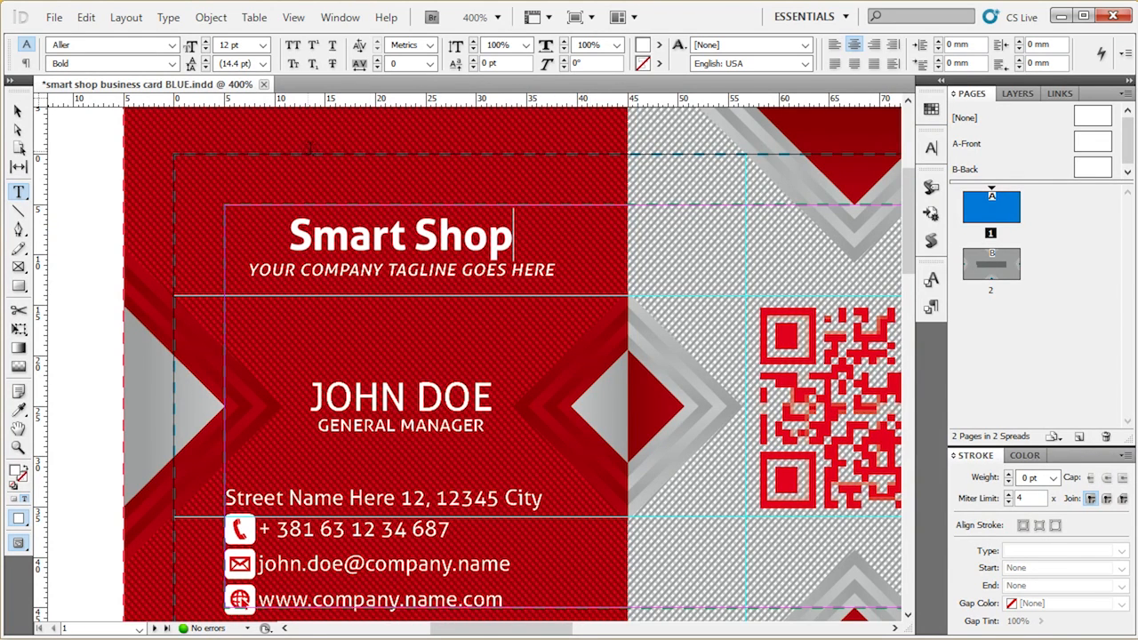
left_click(17, 111)
left_click(108, 229)
- Review the whole front and back of the card, return to the front and minimize the program window
key("ctrl+minus")
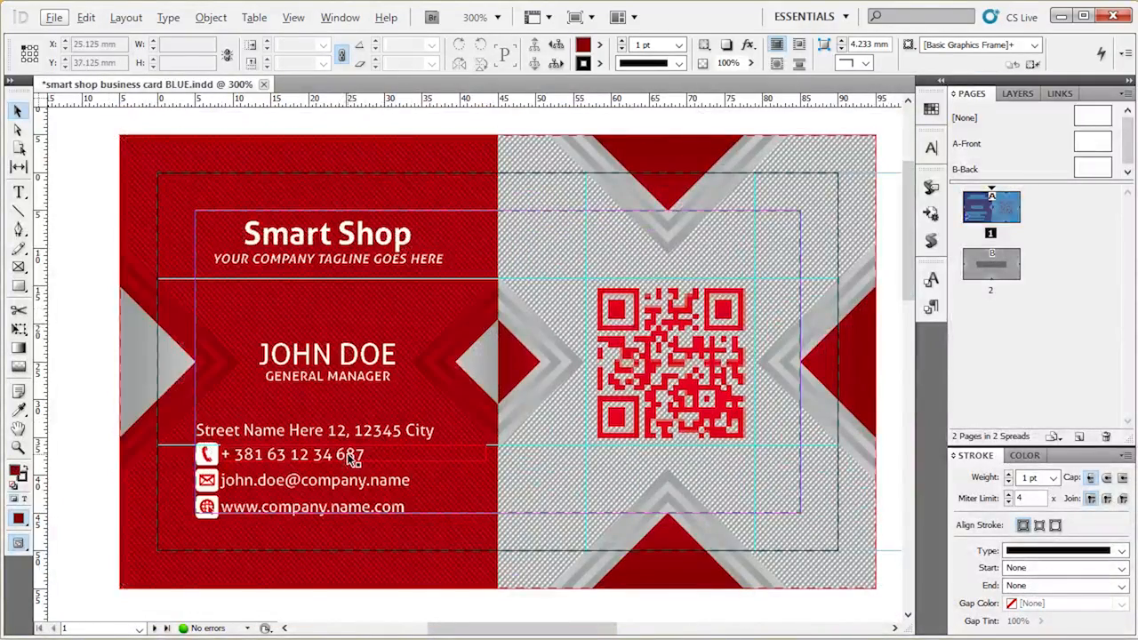
double_click(993, 271)
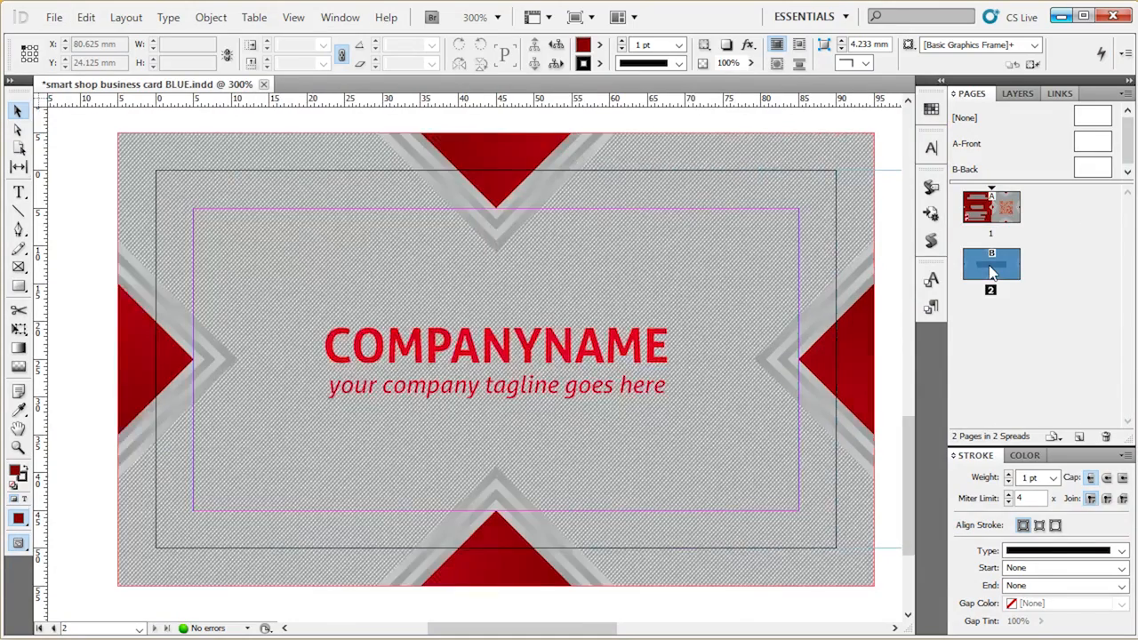
double_click(1003, 214)
left_click(1009, 269)
double_click(1009, 269)
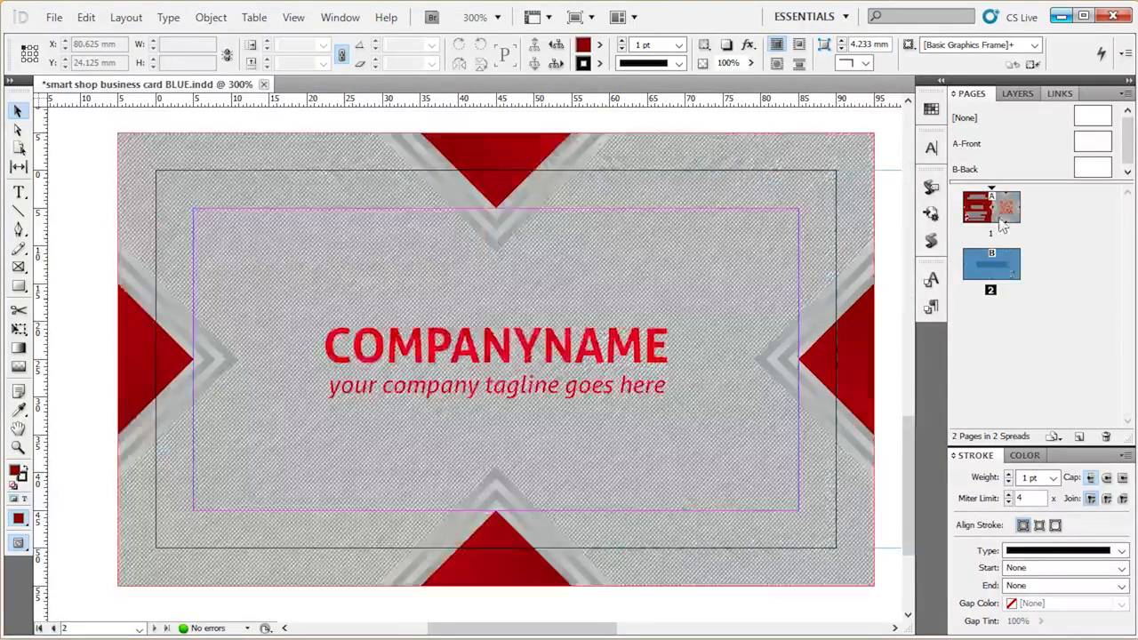
double_click(994, 210)
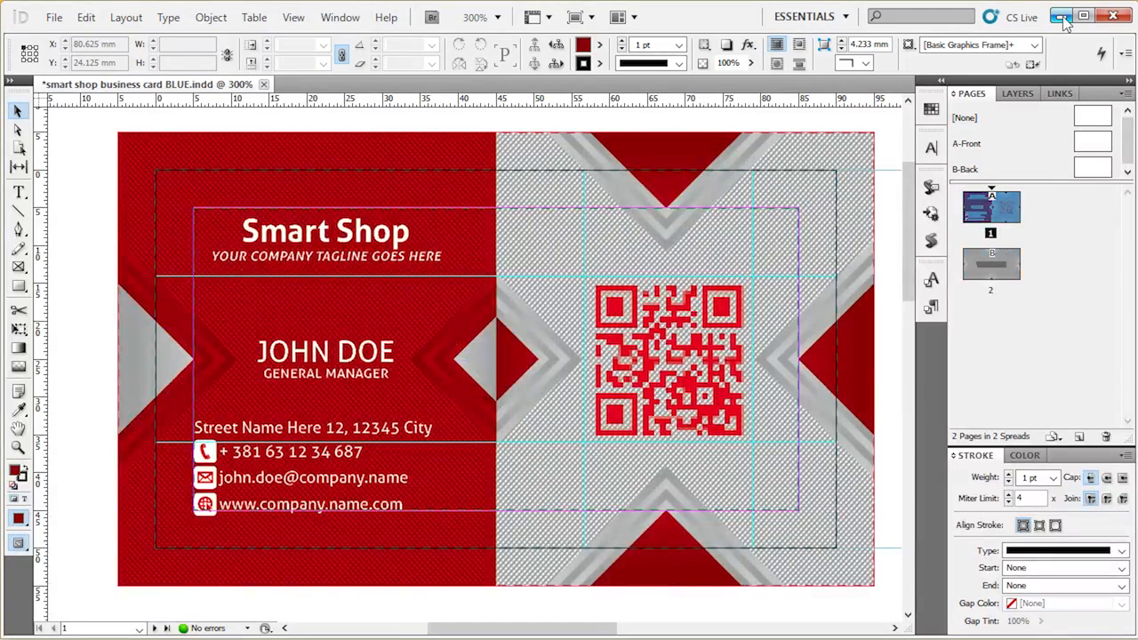
left_click(1063, 17)
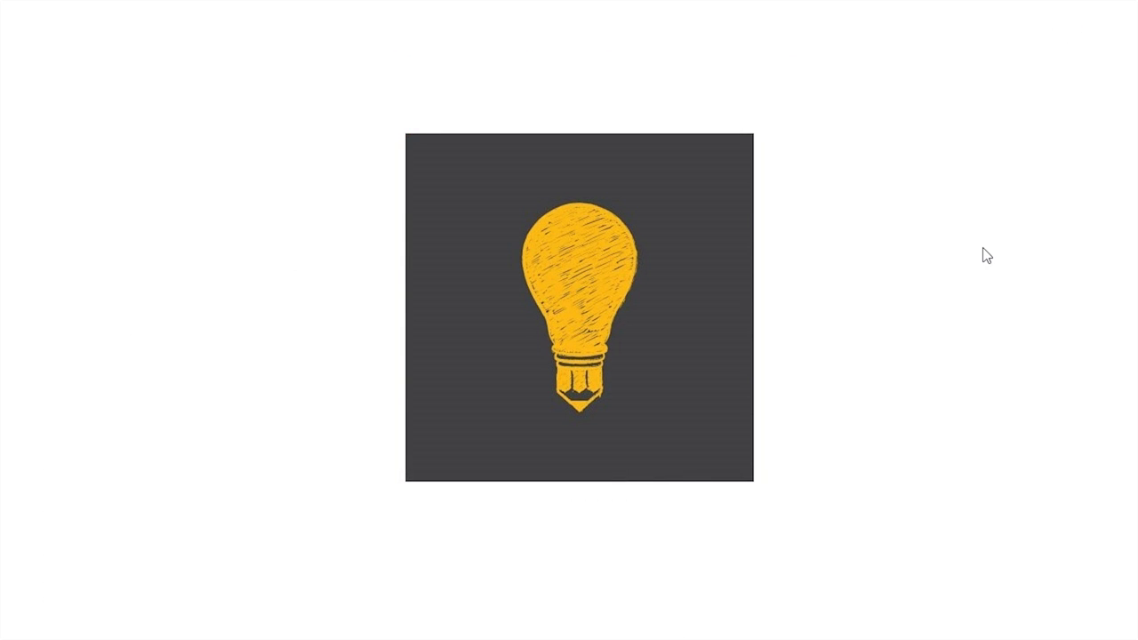